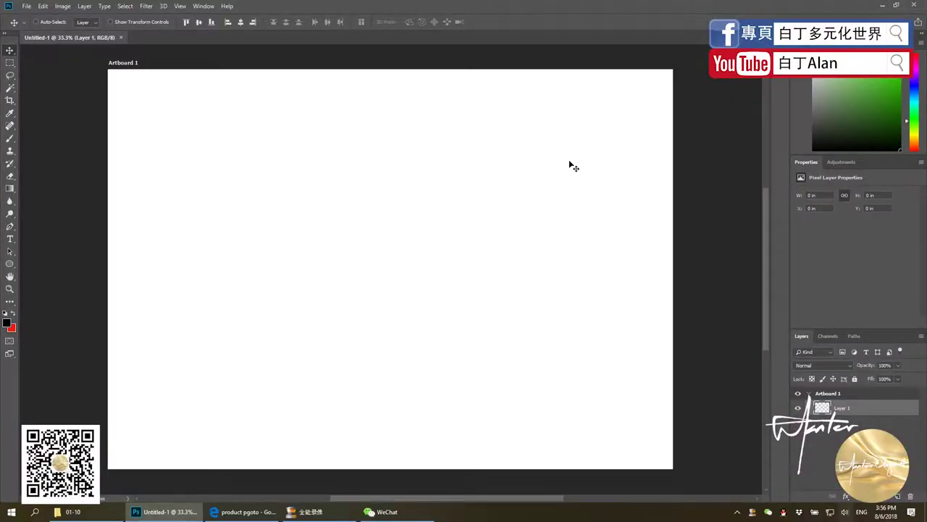
- Look through the 01-10 tutorial folder, then scan the Google Images product photo results
left_click(91, 512)
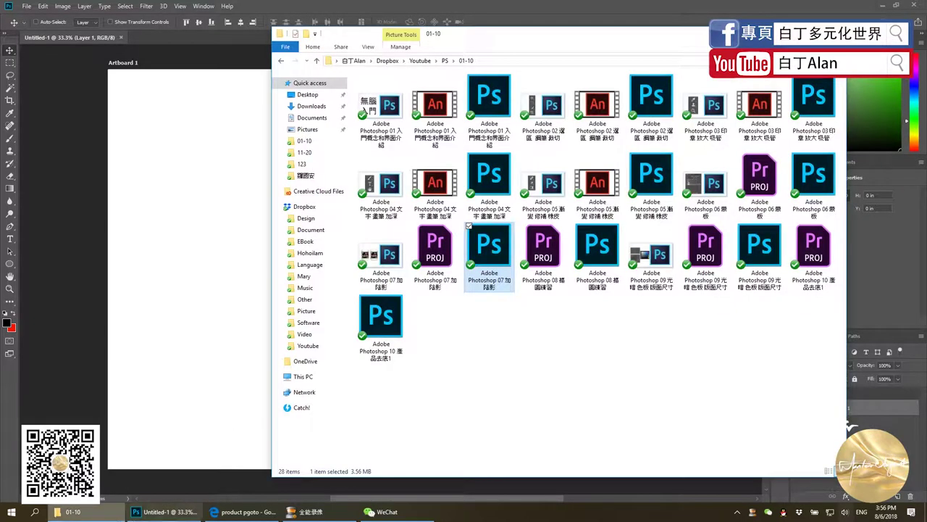
mouse_move(543, 257)
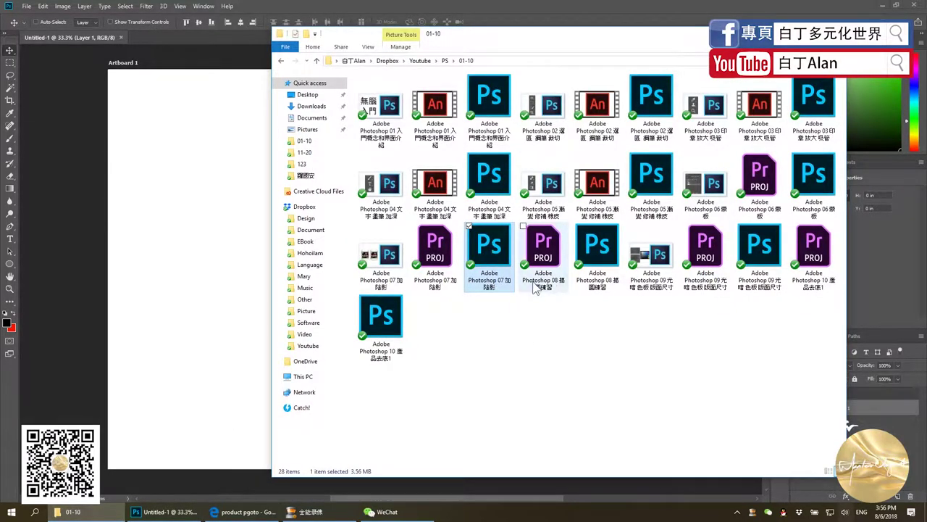
left_click(187, 270)
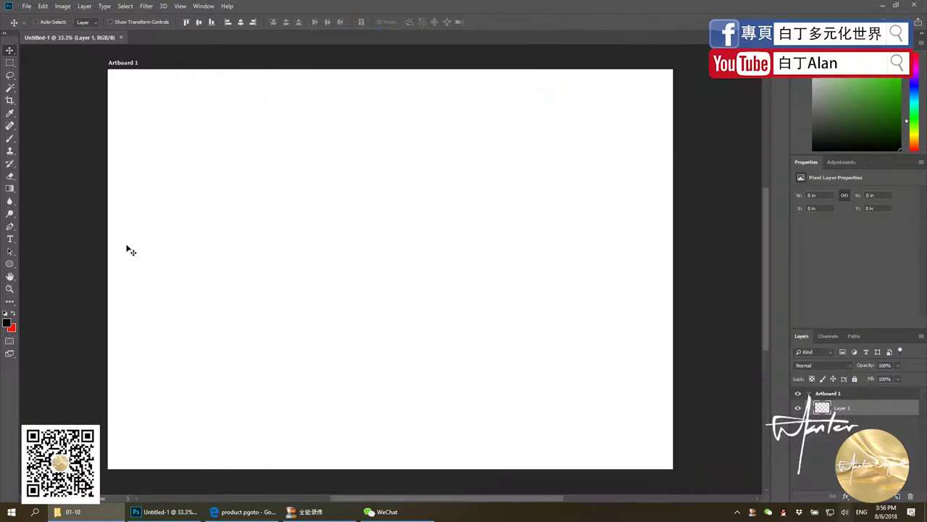
left_click(243, 512)
scroll(298, 355, "down", 1)
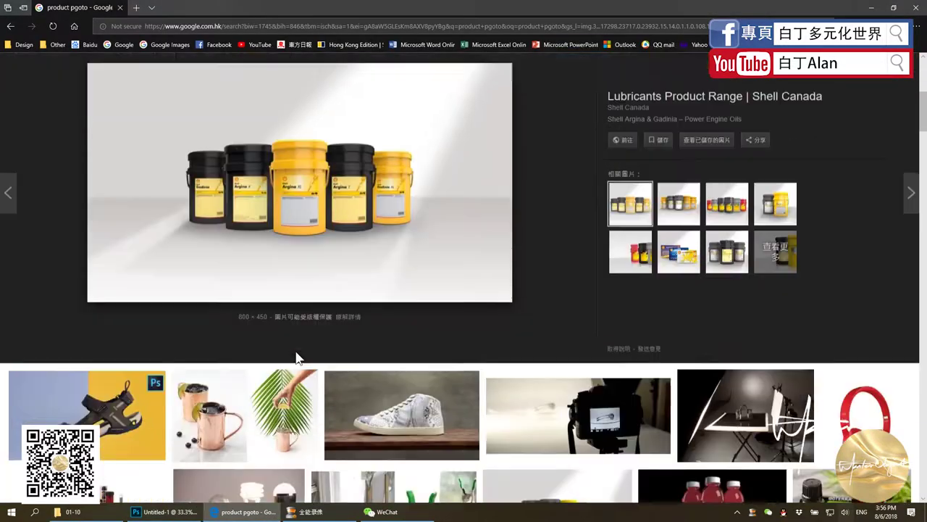
scroll(296, 355, "up", 1)
scroll(296, 355, "up", 4)
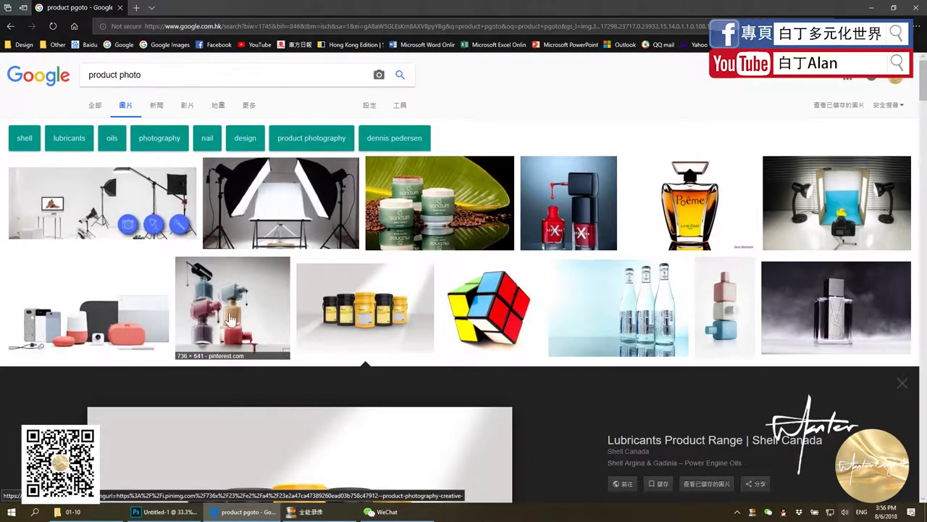
scroll(218, 290, "down", 1)
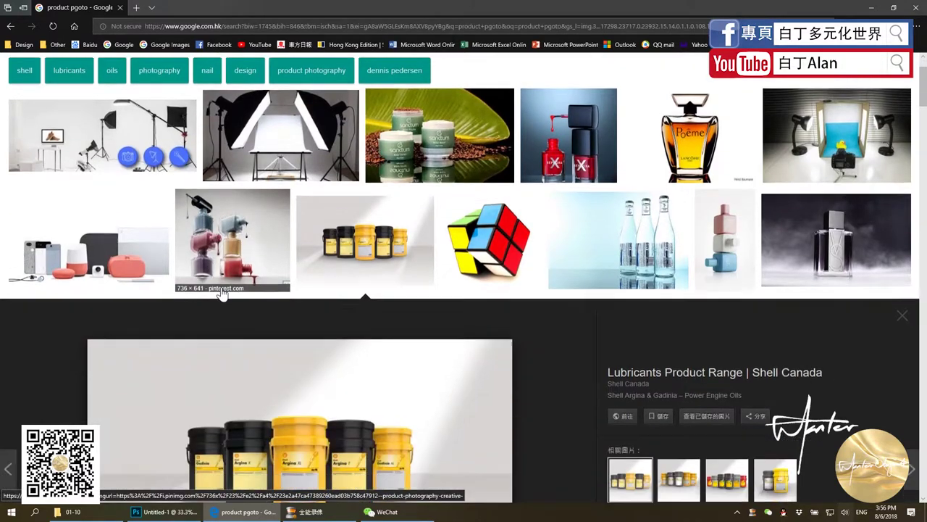
mouse_move(365, 239)
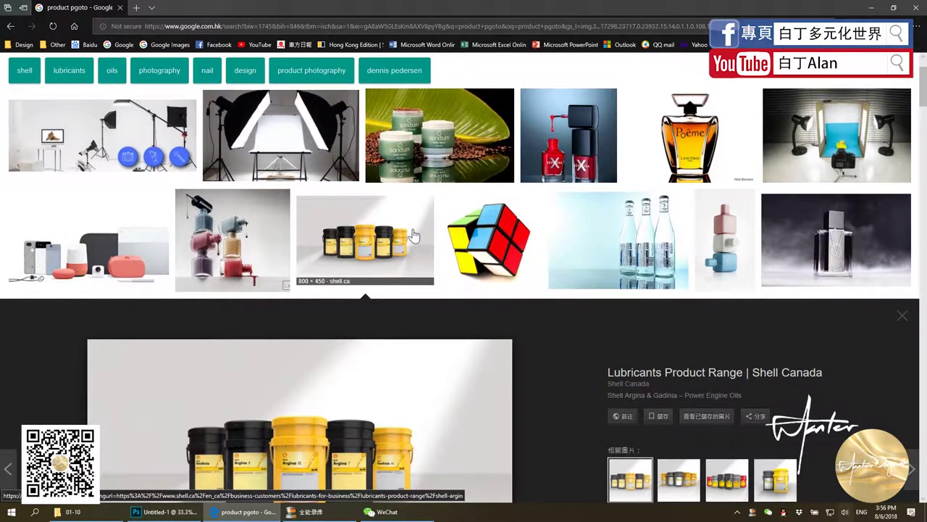
scroll(312, 262, "up", 1)
- Open the large preview of the Lancôme Poême perfume bottle photo
left_click(691, 200)
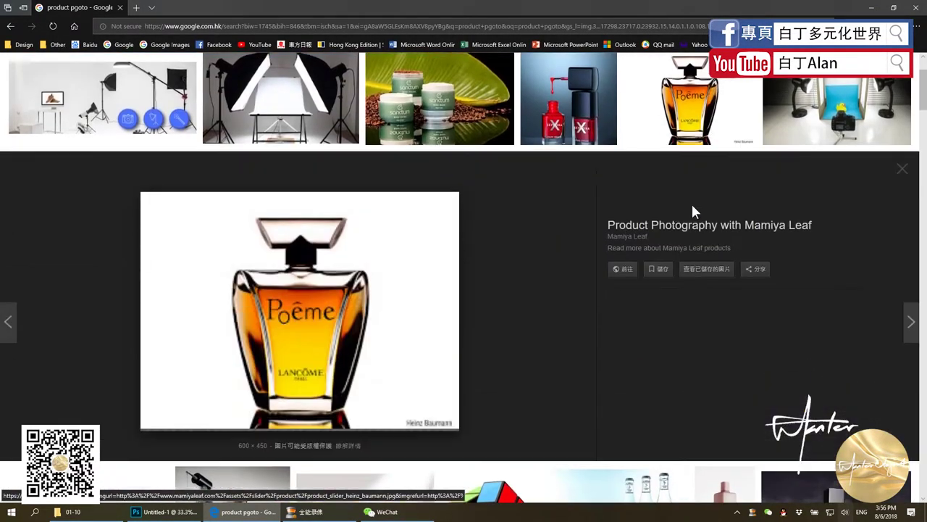
scroll(573, 267, "up", 3)
scroll(362, 181, "up", 2)
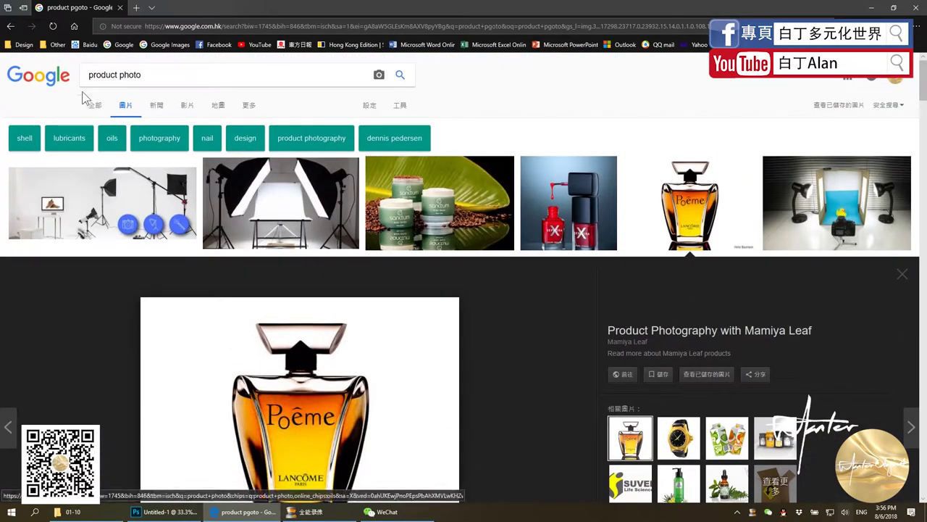
scroll(181, 145, "down", 1)
scroll(242, 191, "down", 1)
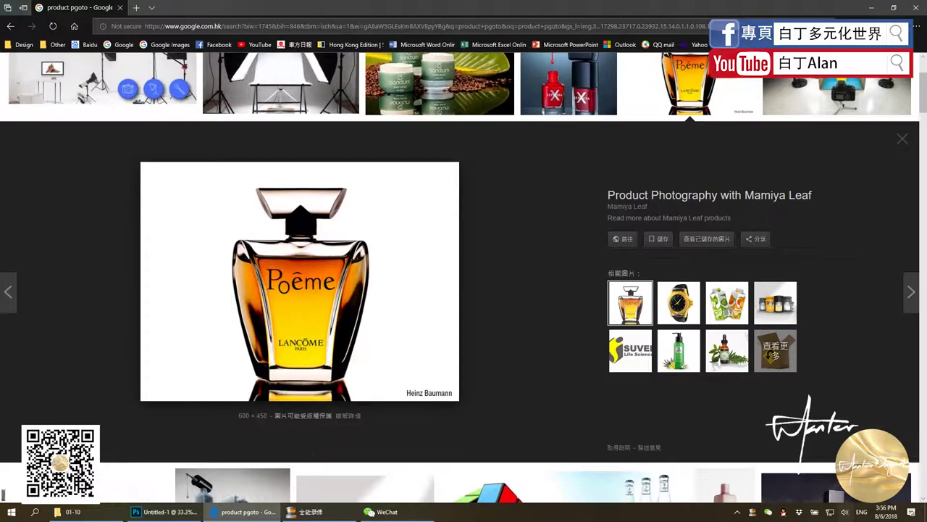
- Paste the browser screenshot, enlarge it to about 230%, and position the bottle over the artboard
left_click(175, 515)
key("ctrl+v")
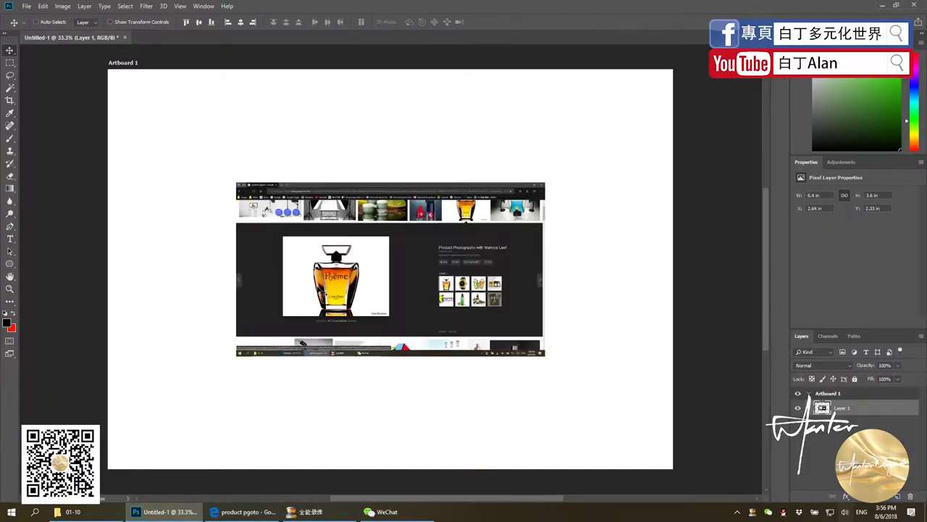
key("ctrl+t")
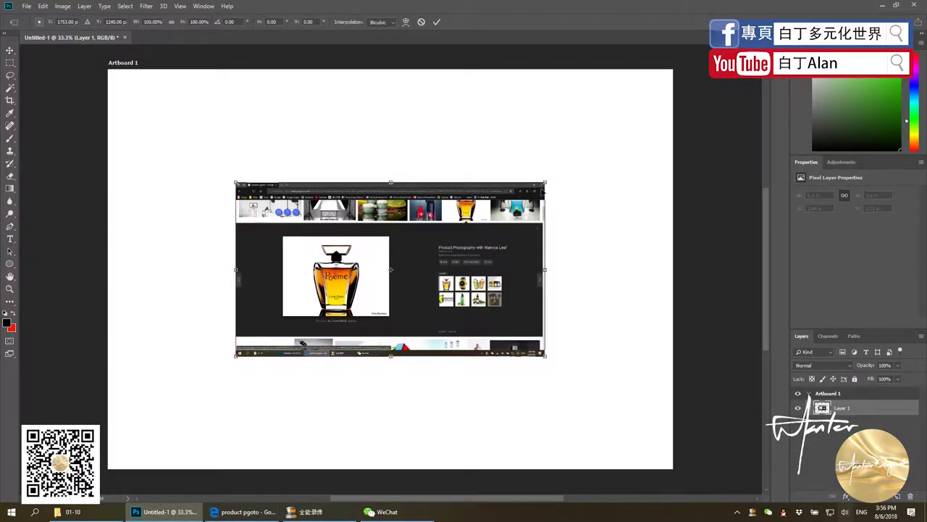
left_click_drag(555, 178, 746, 45)
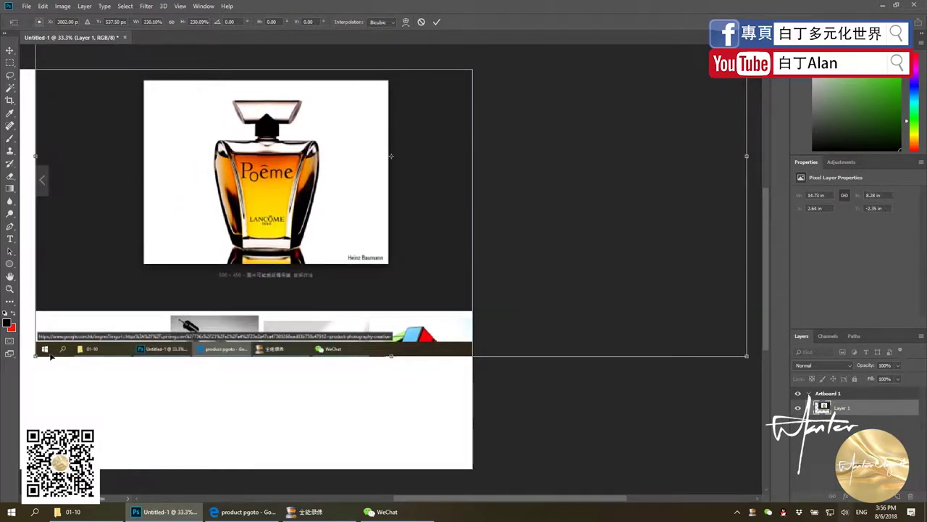
left_click_drag(34, 356, 275, 333)
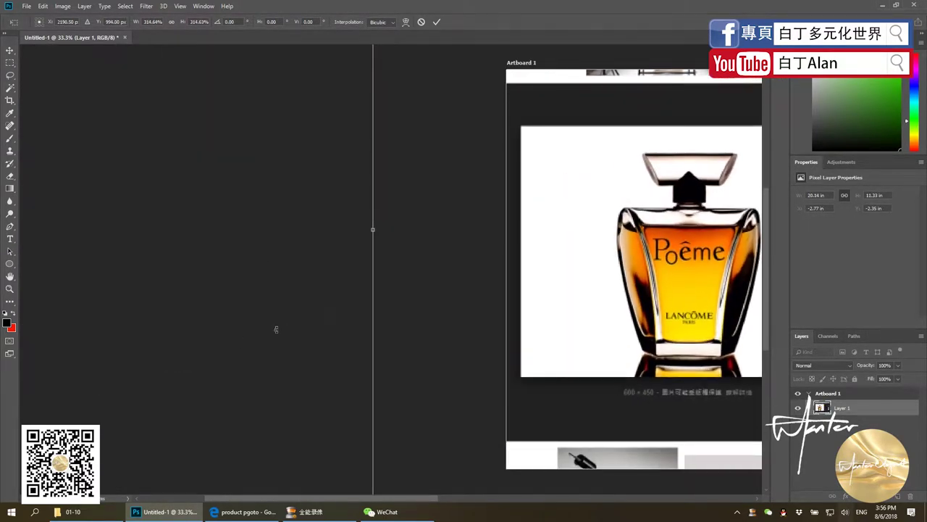
key("Return")
key("ctrl+minus")
key("ctrl+minus")
key("ctrl+plus")
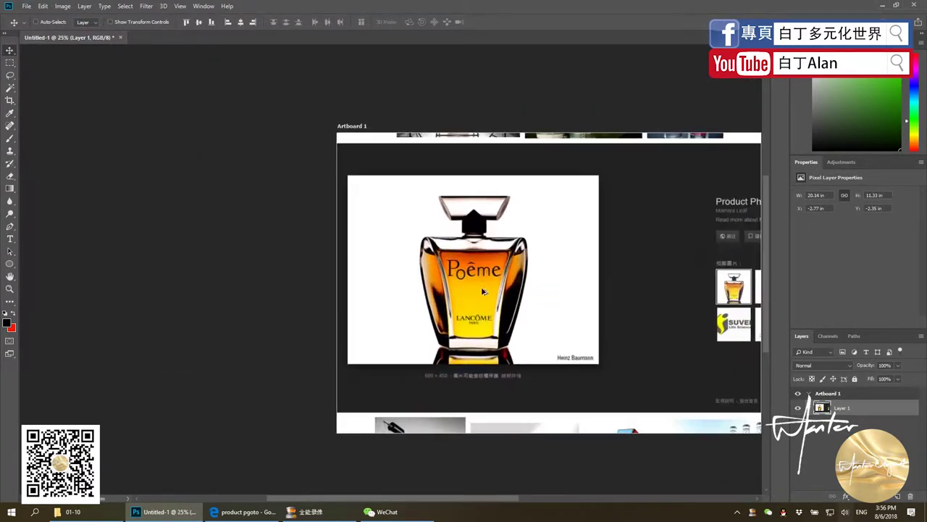
left_click_drag(480, 295, 568, 295)
- Copy a rectangle around the bottle to Layer 2, hide Layer 1, and move the bottle down-right
key("m")
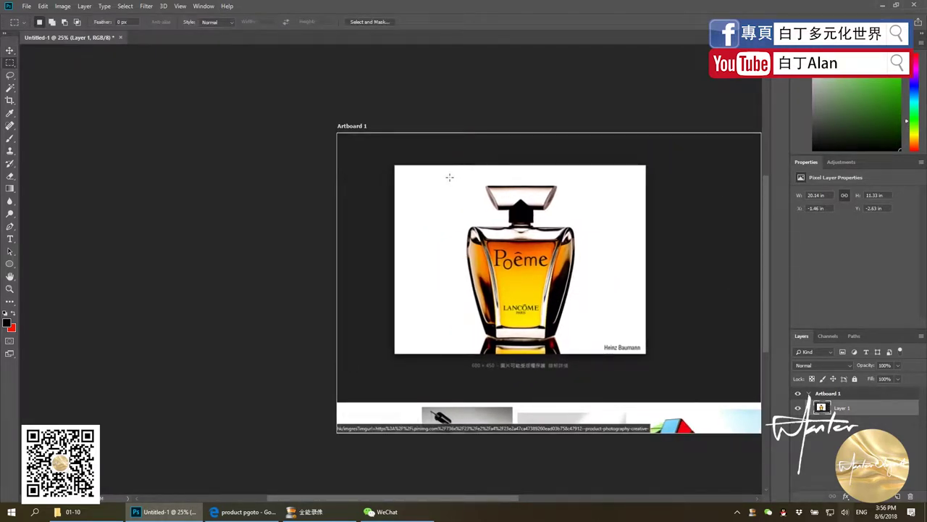
left_click_drag(449, 176, 598, 353)
key("ctrl+j")
left_click(797, 421)
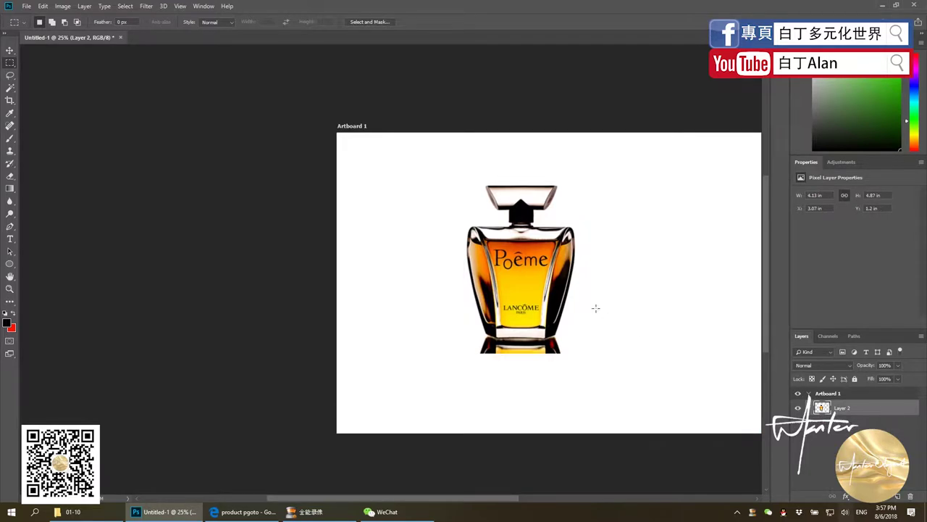
key("ctrl+plus")
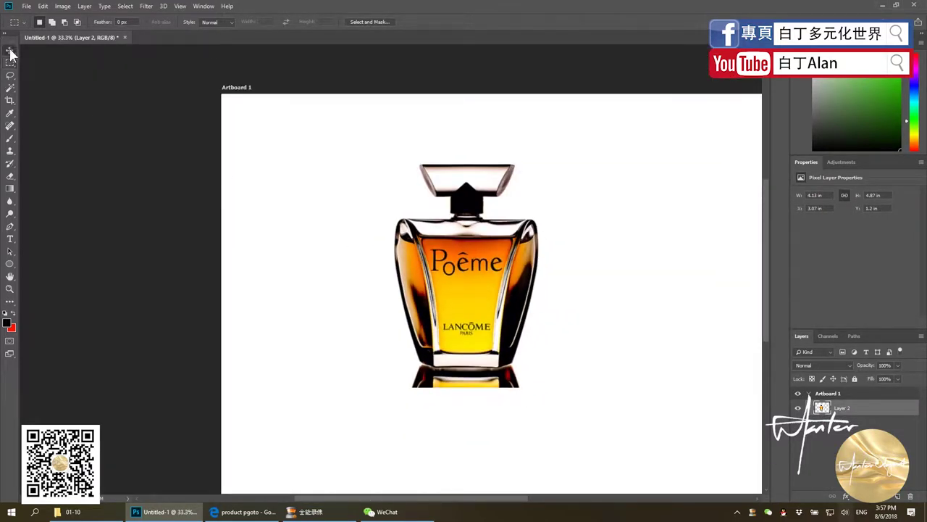
left_click(11, 50)
left_click_drag(515, 428, 560, 468)
scroll(561, 468, "up", 2)
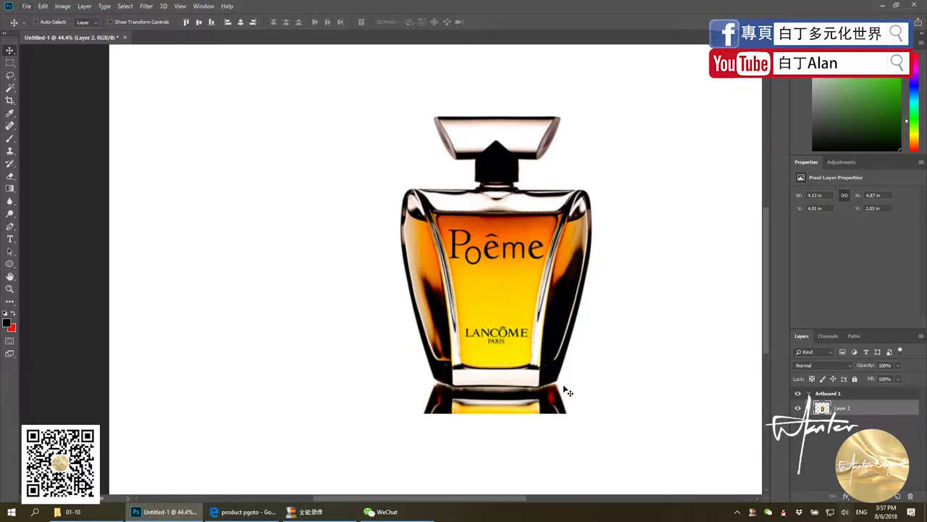
scroll(568, 392, "down", 2)
- Add a new layer filled with solid black beneath the bottle layer
left_click(899, 497)
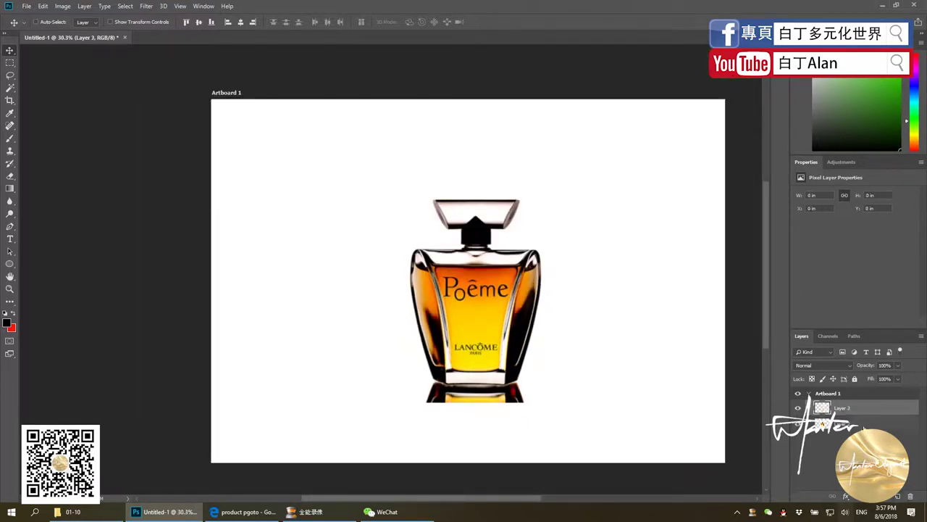
left_click_drag(862, 410, 862, 426)
key("alt+BackSpace")
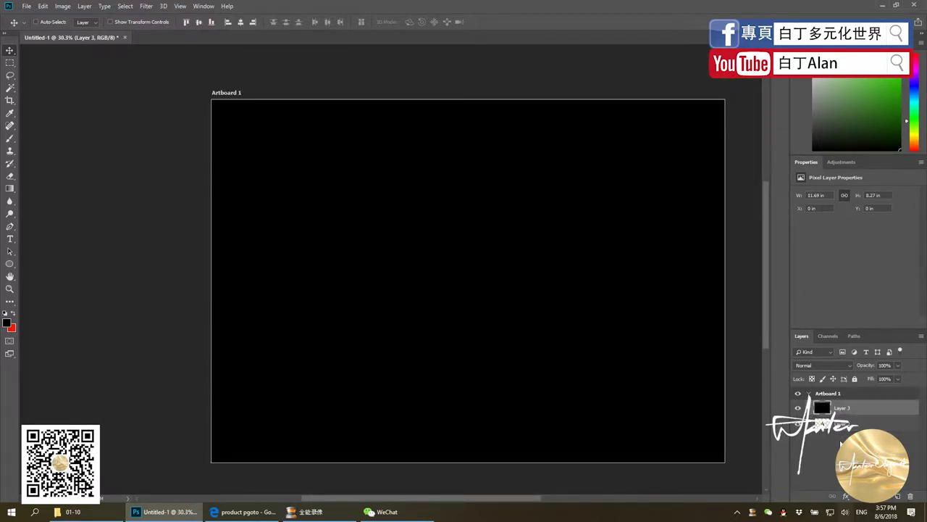
left_click_drag(840, 409, 846, 430)
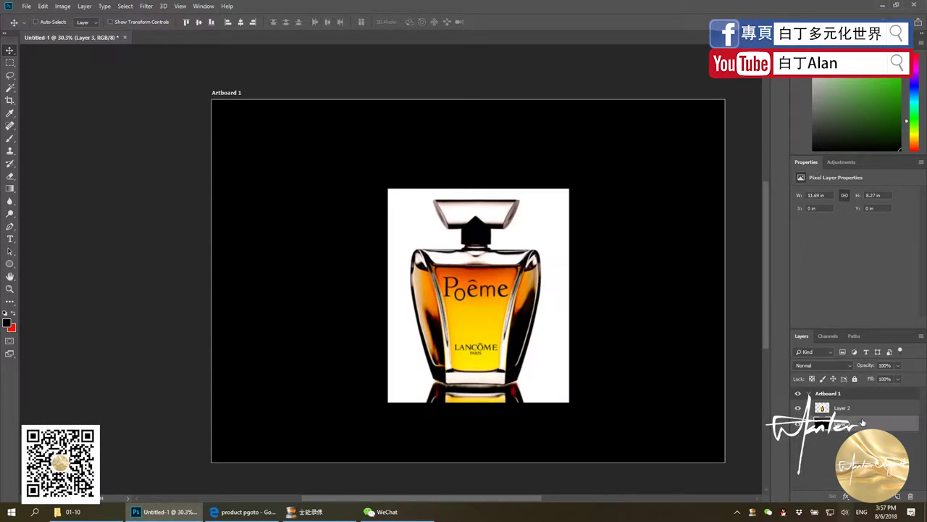
- Magic Wand the white background on Layer 2, invert the selection, and add a layer mask
left_click(863, 417)
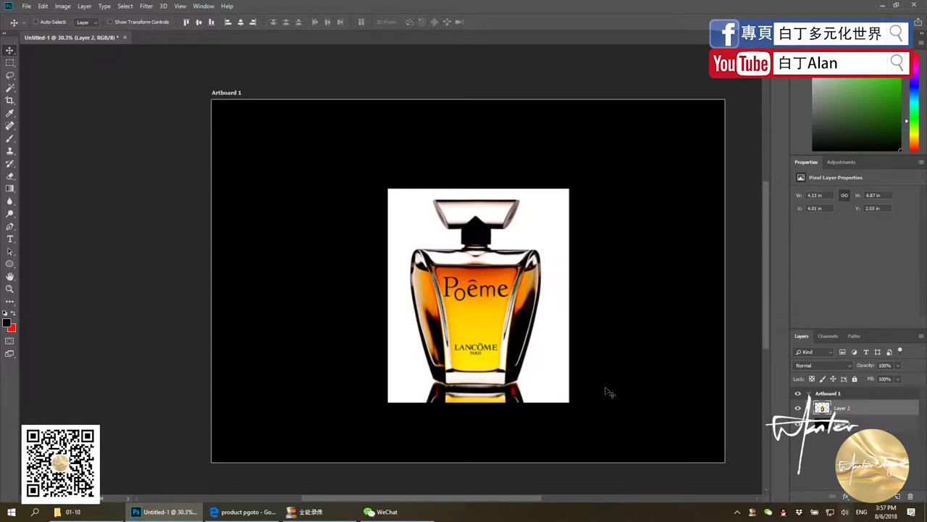
key("w")
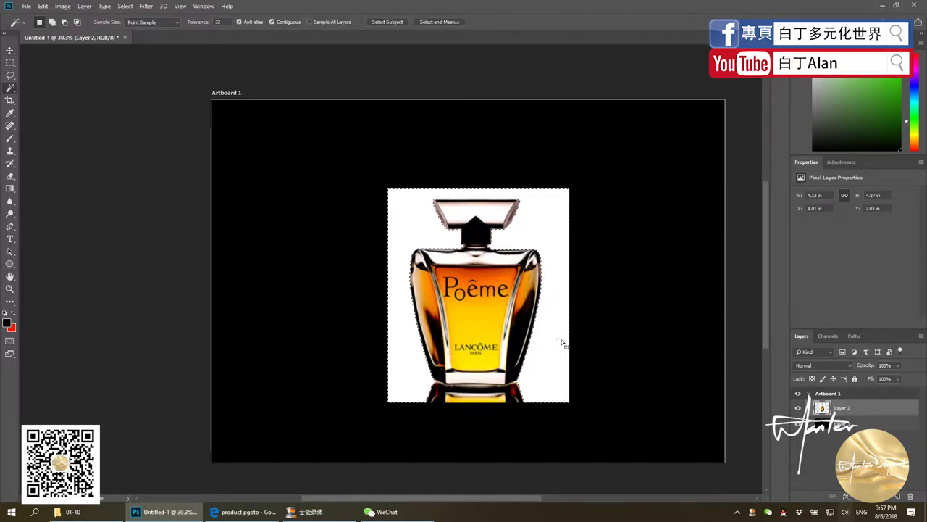
left_click(561, 344)
key("Delete")
key("ctrl+alt+z")
key("ctrl+alt+z")
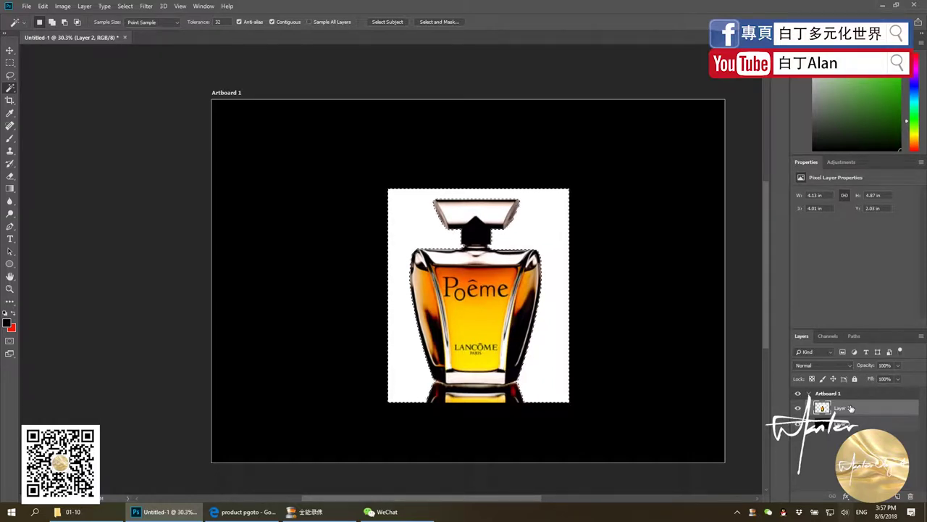
key("ctrl+shift+i")
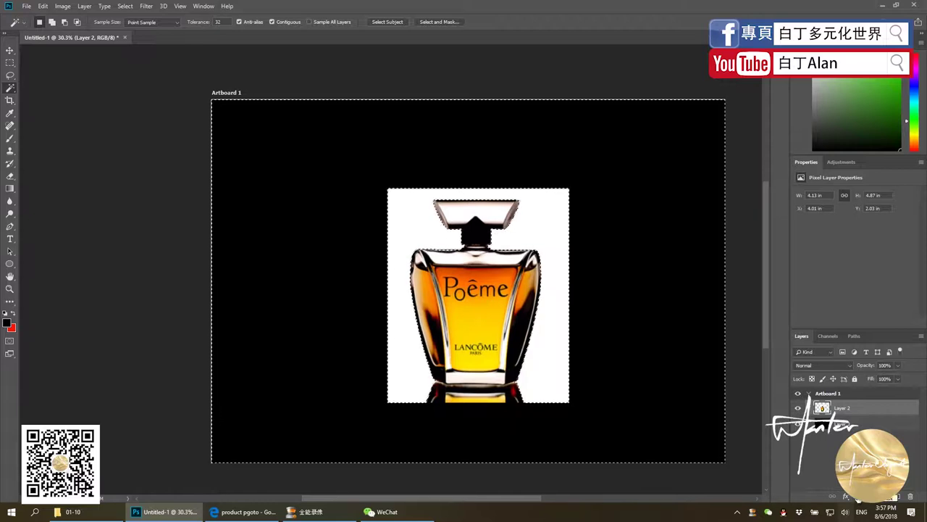
left_click(859, 497)
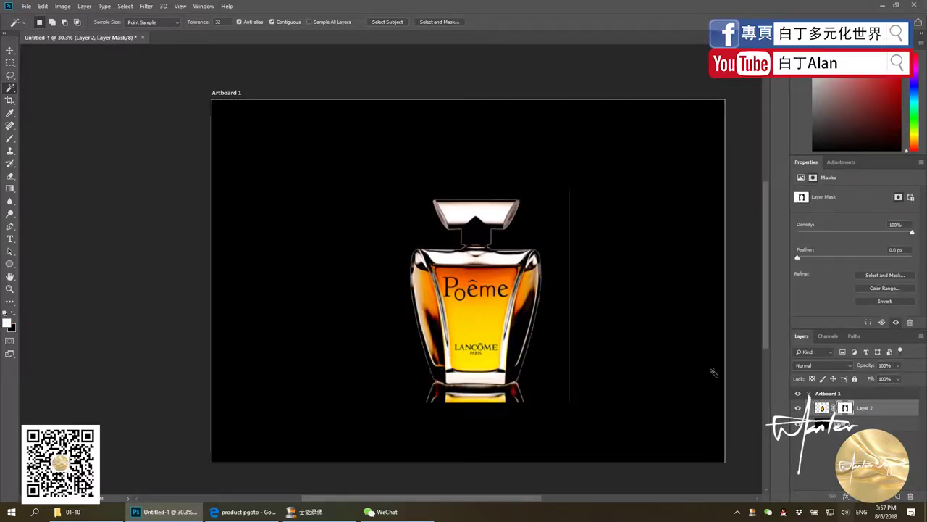
- Fill the empty layer below the bottle with white
left_click(897, 497)
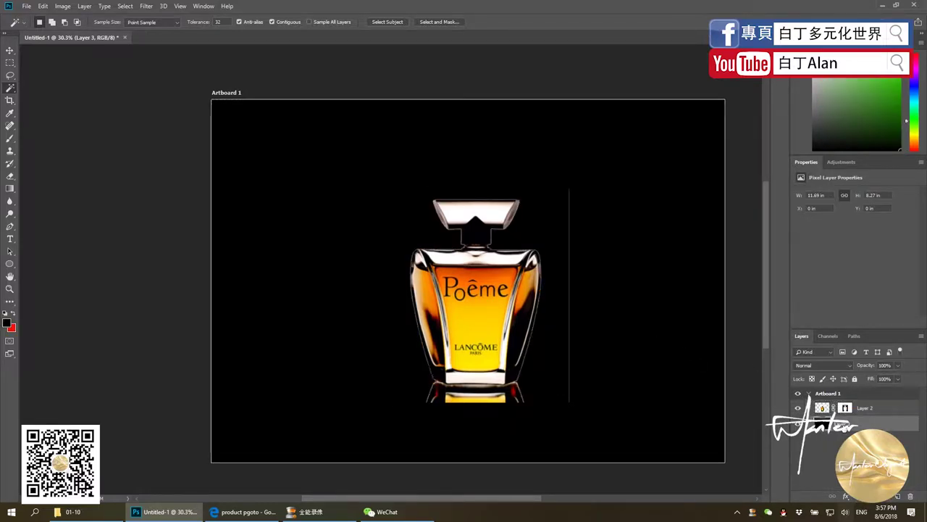
key("Delete")
key("c")
key("x")
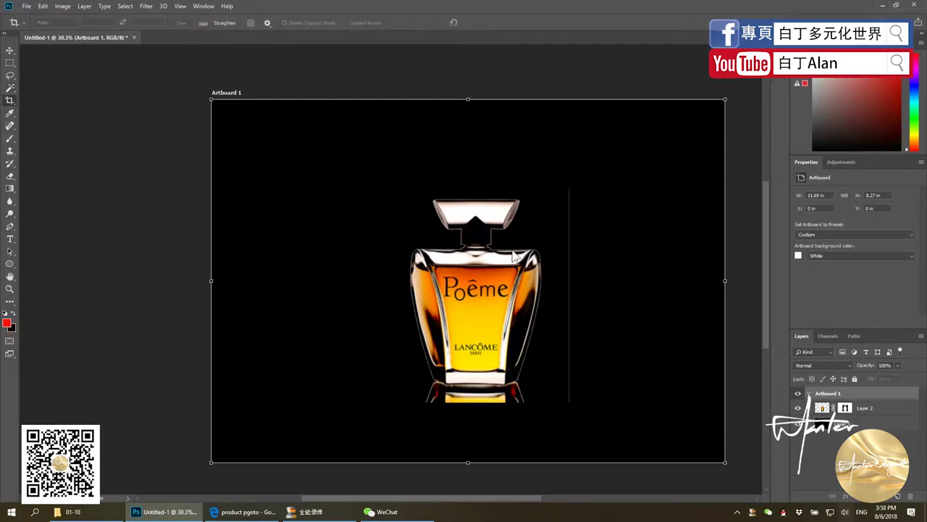
left_click(889, 116)
left_click(863, 422)
key("ctrl+BackSpace")
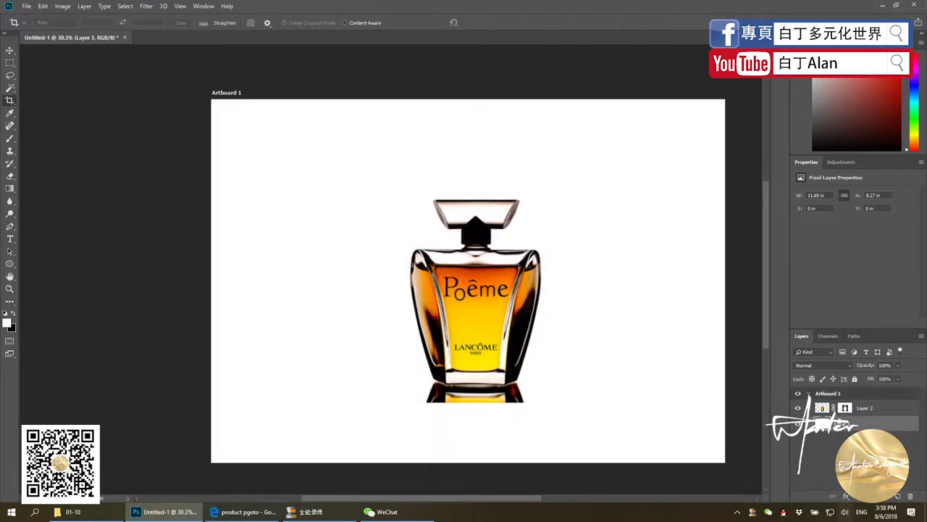
- Try several bottle positions with the Move tool, ending on the artboard's right side
left_click(11, 50)
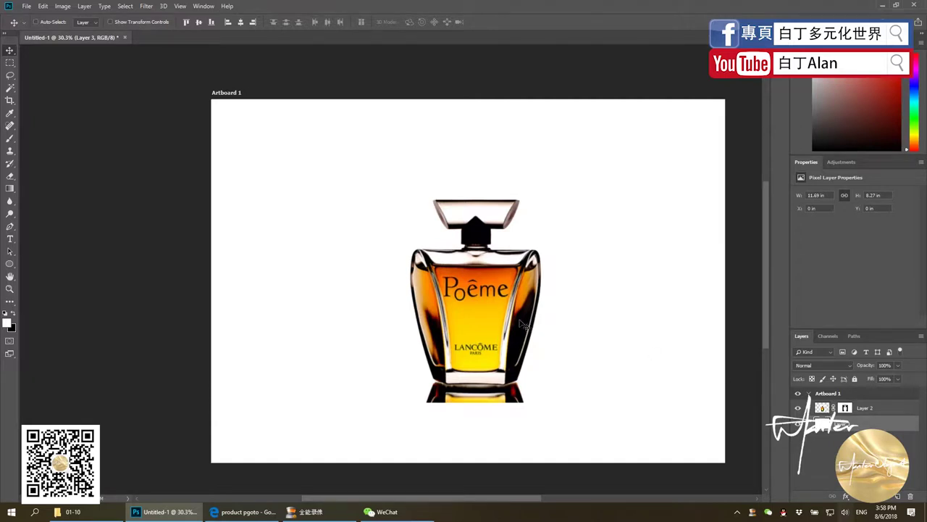
mouse_move(509, 322)
left_mouse_down()
mouse_move(519, 293)
mouse_move(409, 276)
left_mouse_up()
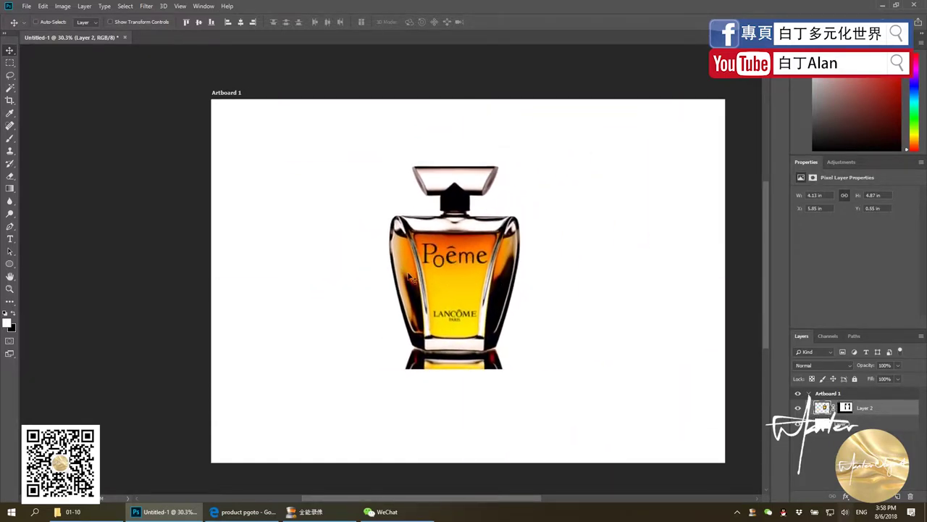
mouse_move(410, 278)
left_mouse_down()
mouse_move(537, 248)
mouse_move(491, 252)
left_mouse_up()
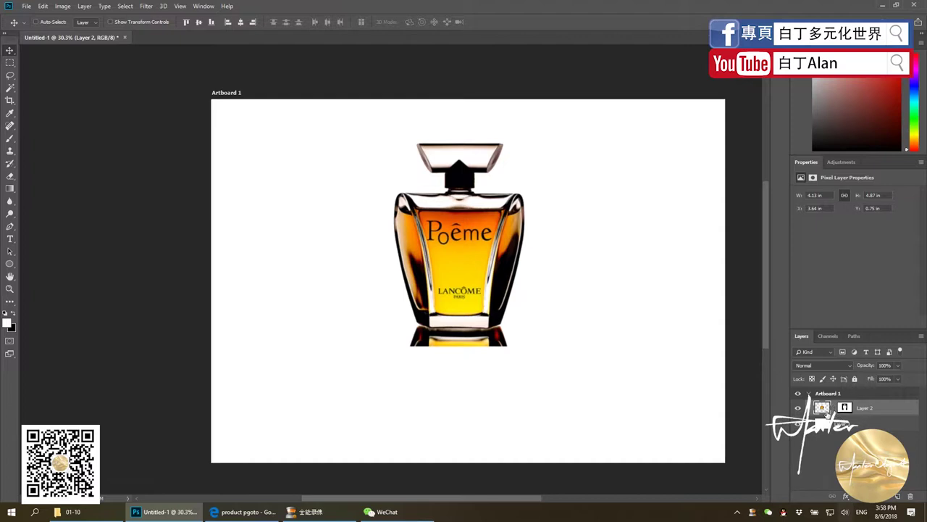
left_click_drag(479, 327, 548, 318)
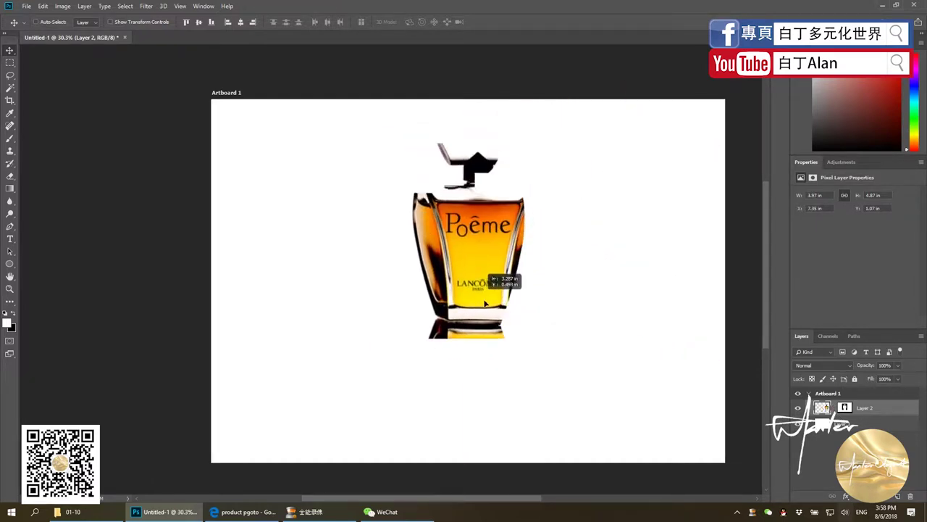
left_click_drag(548, 318, 471, 303)
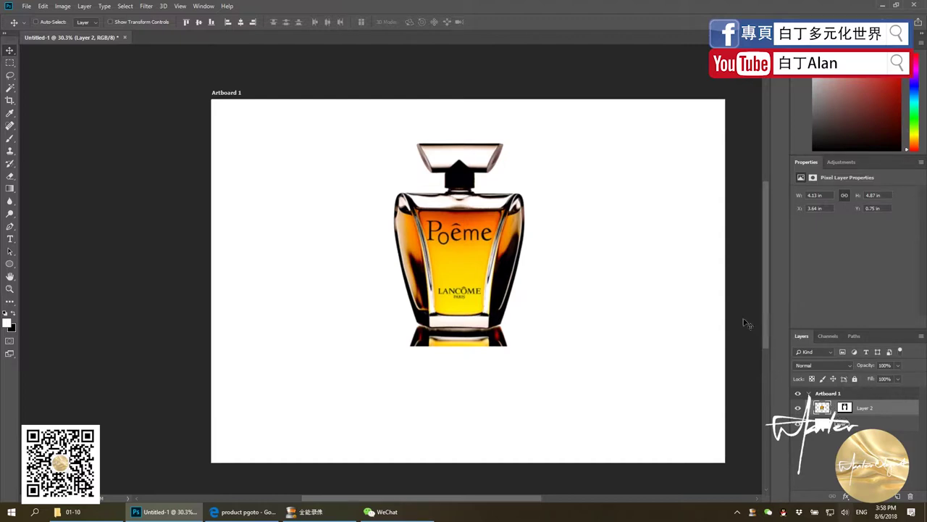
left_click_drag(428, 248, 564, 248)
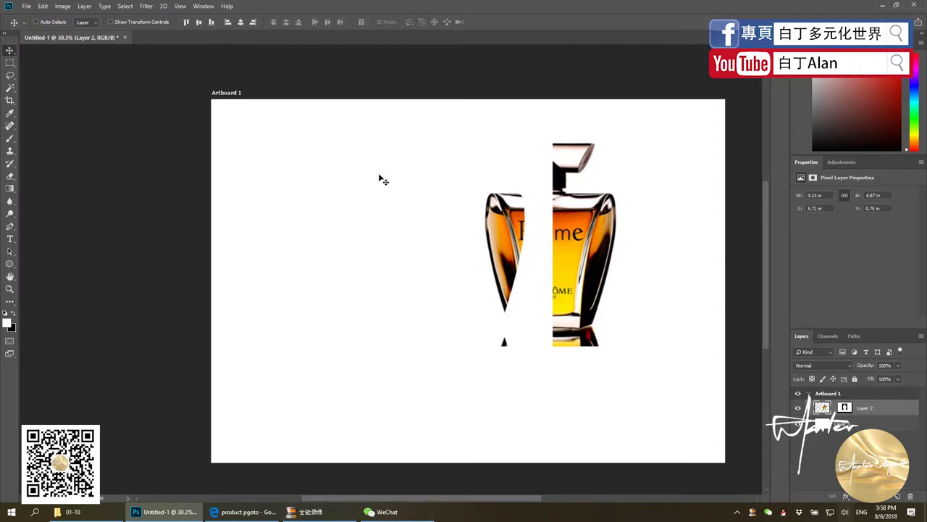
- Undo the last move and set the bottle just right of centre, slightly lower
key("ctrl+z")
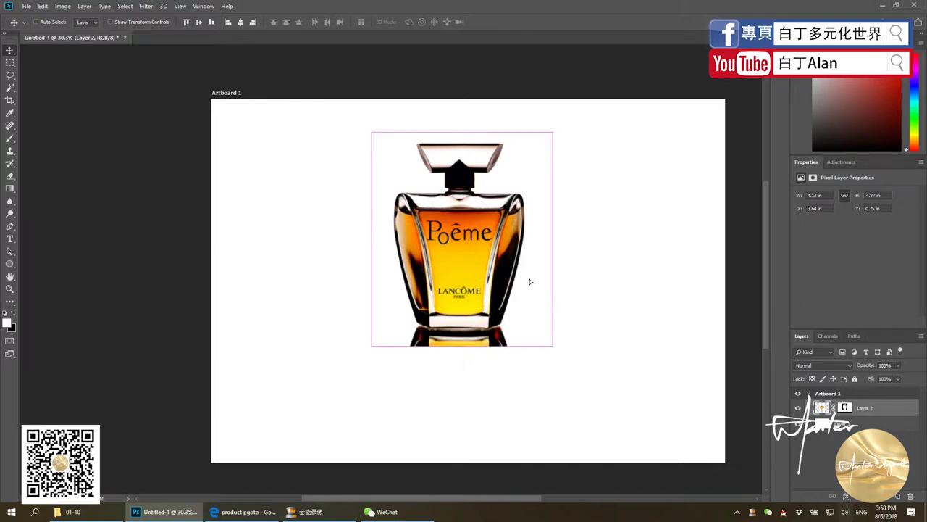
mouse_move(529, 279)
left_mouse_down()
mouse_move(581, 303)
mouse_move(538, 304)
mouse_move(557, 310)
left_mouse_up()
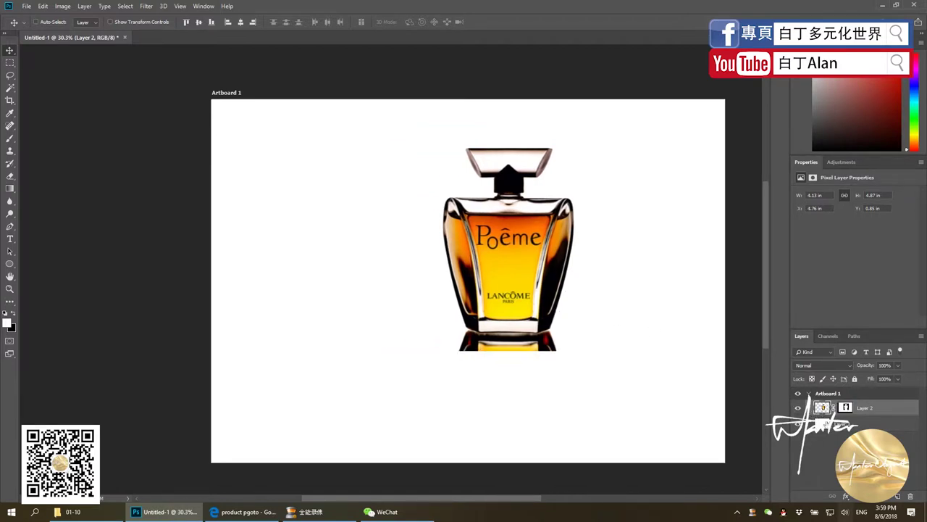
left_click(844, 408)
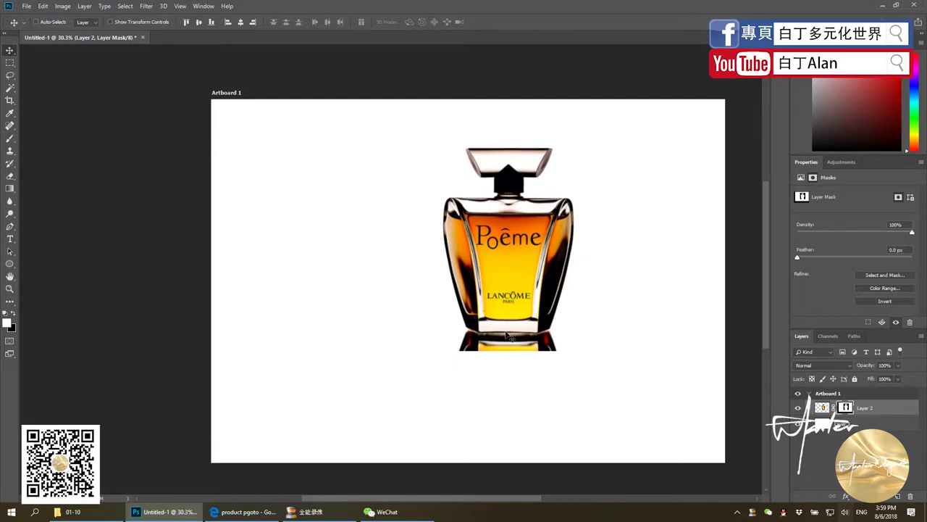
left_click_drag(520, 298, 505, 332)
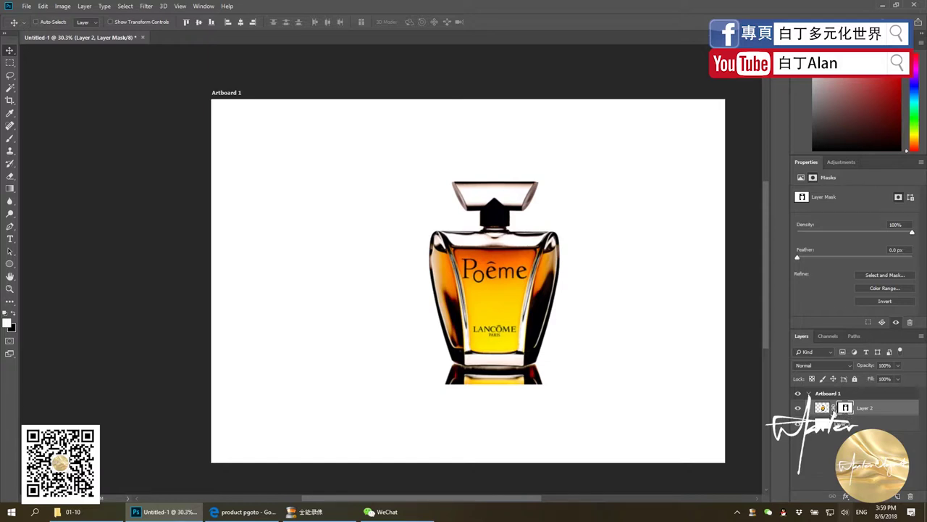
- Add a new layer below the bottle and fill it with black
key("ctrl+shift+alt+e")
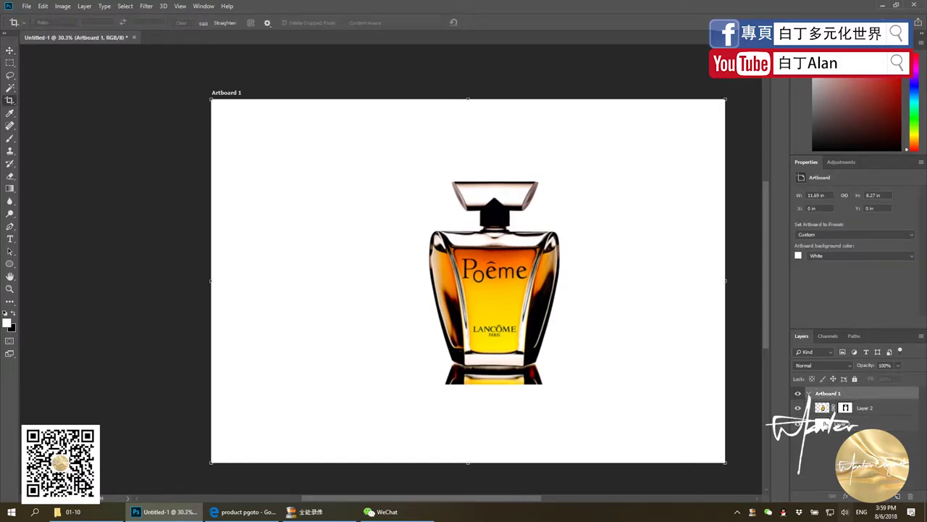
key("x")
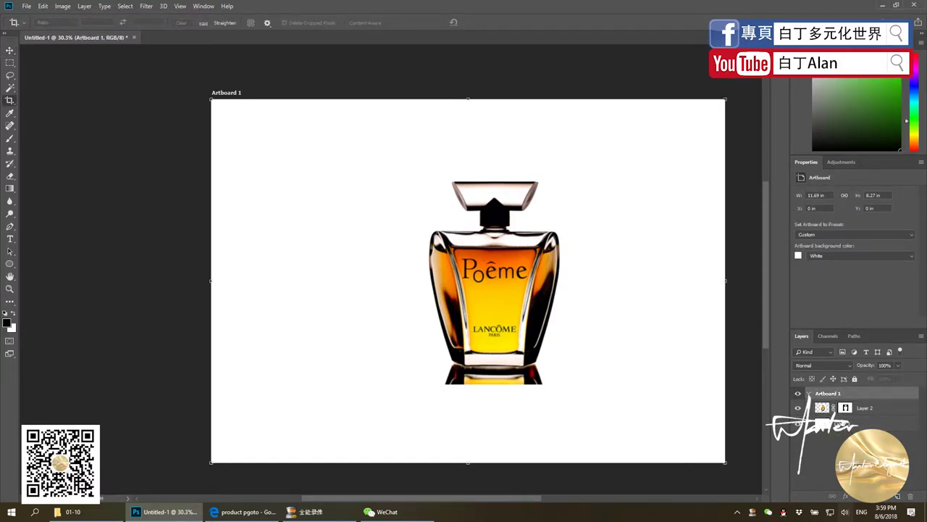
left_click(898, 496)
key("alt+BackSpace")
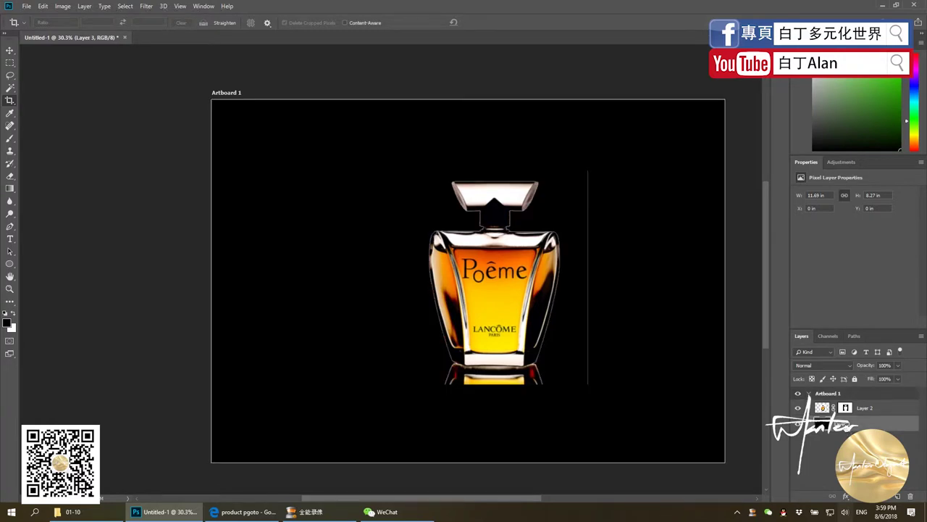
scroll(622, 380, "up", 1)
scroll(648, 383, "down", 1)
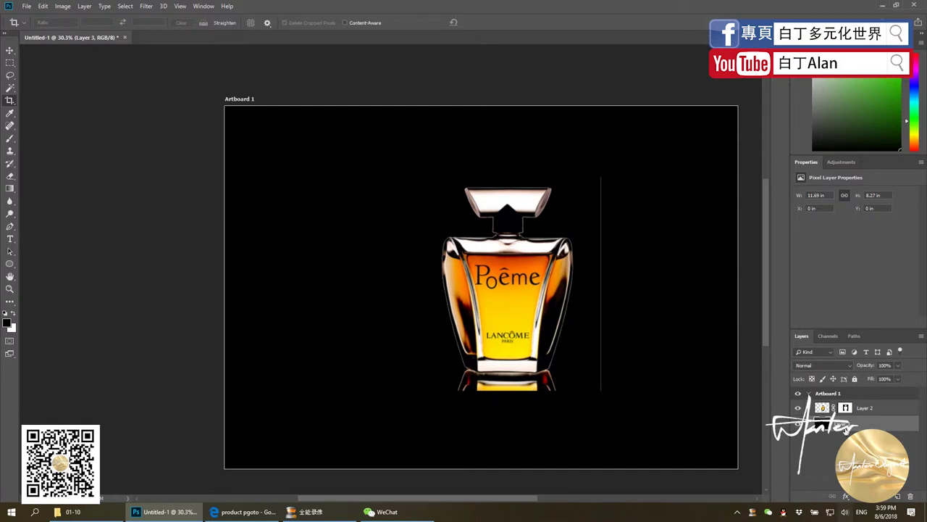
left_click(846, 409)
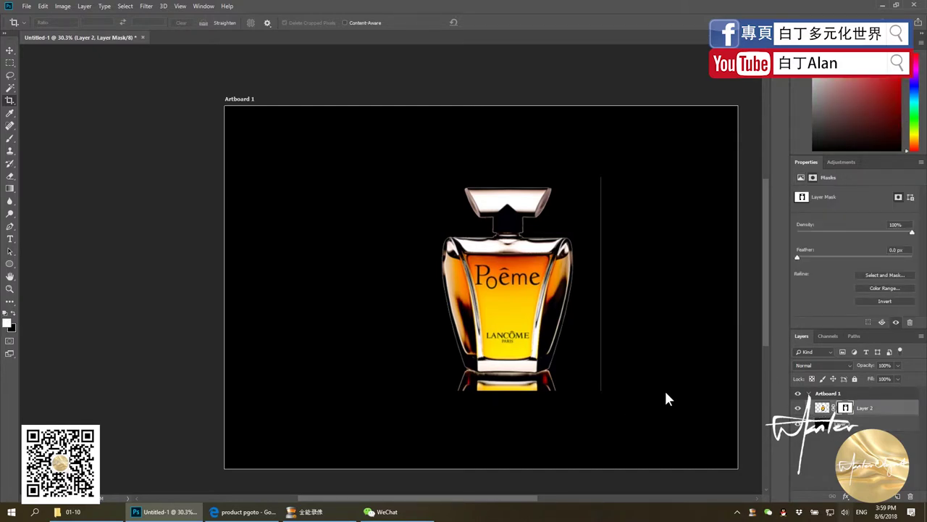
key("m")
left_click_drag(623, 411, 580, 148)
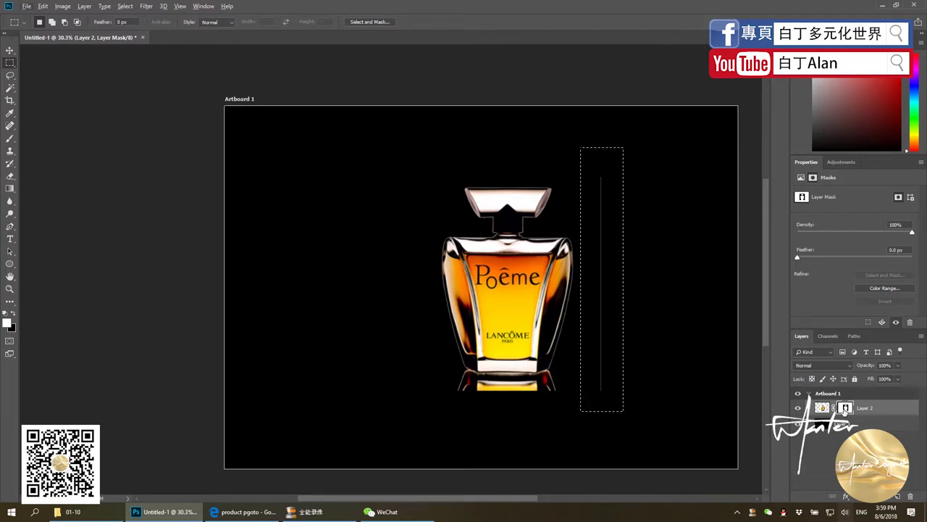
key("alt+BackSpace")
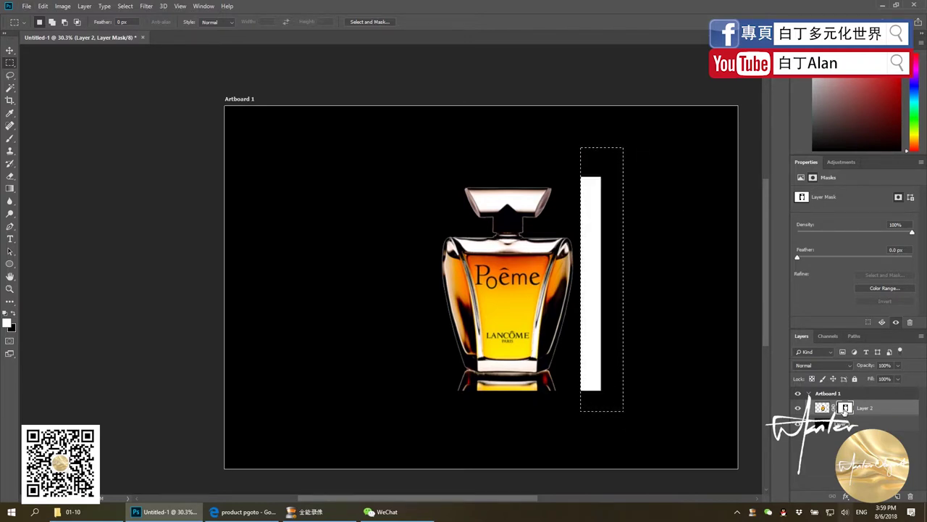
key("ctrl+BackSpace")
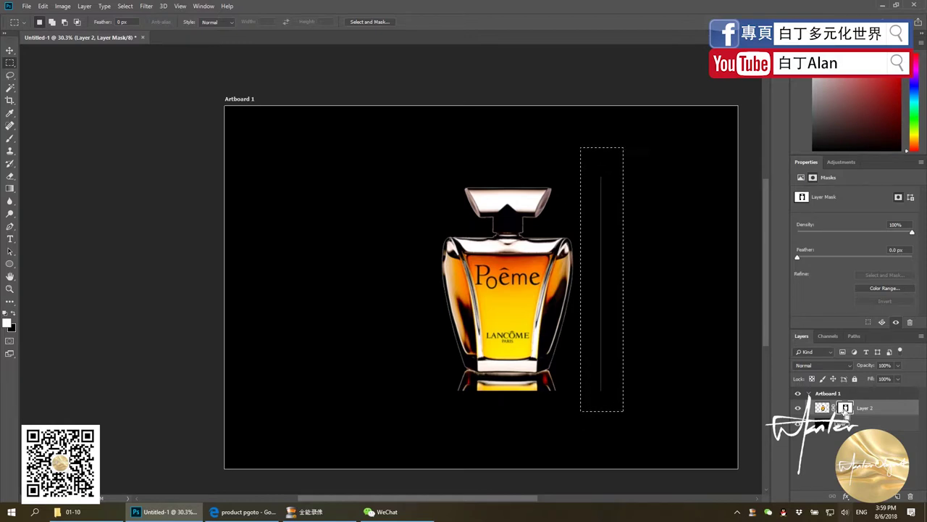
key("alt+BackSpace")
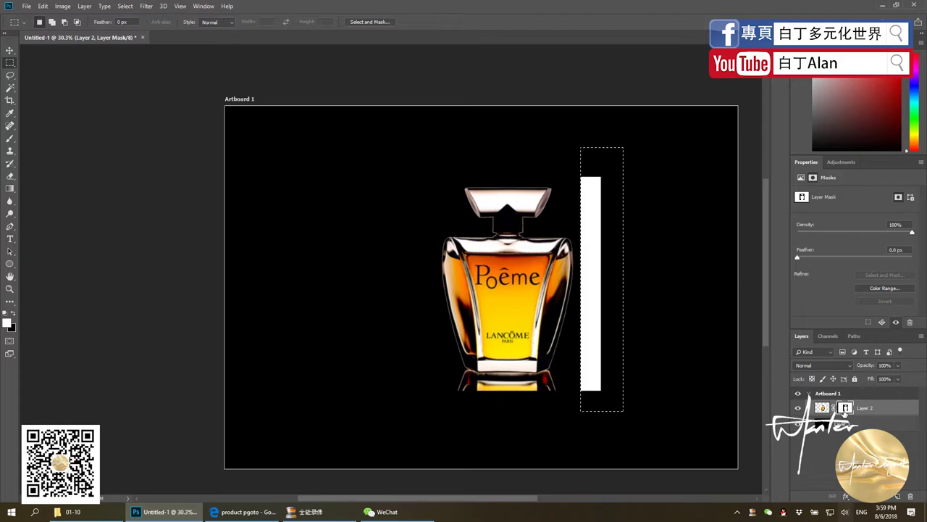
key("ctrl+BackSpace")
key("ctrl+d")
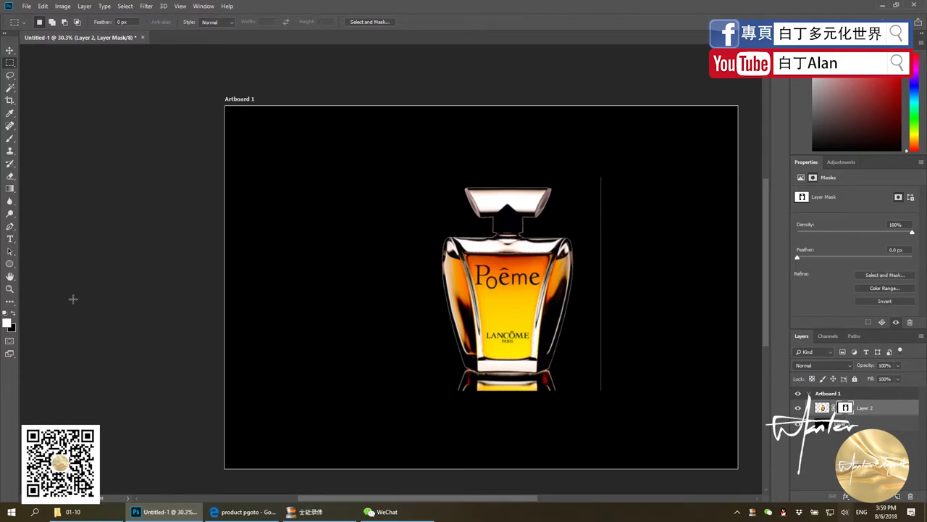
- Select the tall area right of the bottle to clear the thin vertical line
left_click(12, 329)
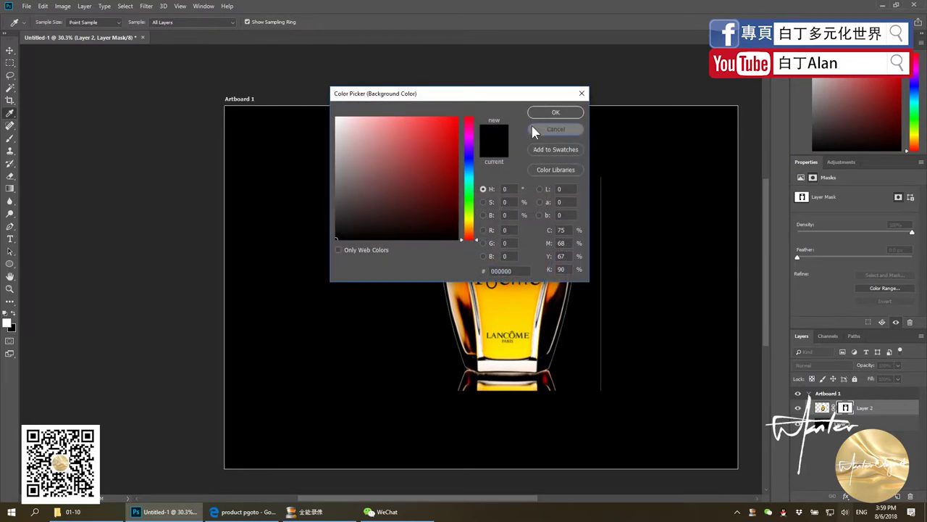
left_click(551, 115)
left_click_drag(591, 155, 656, 435)
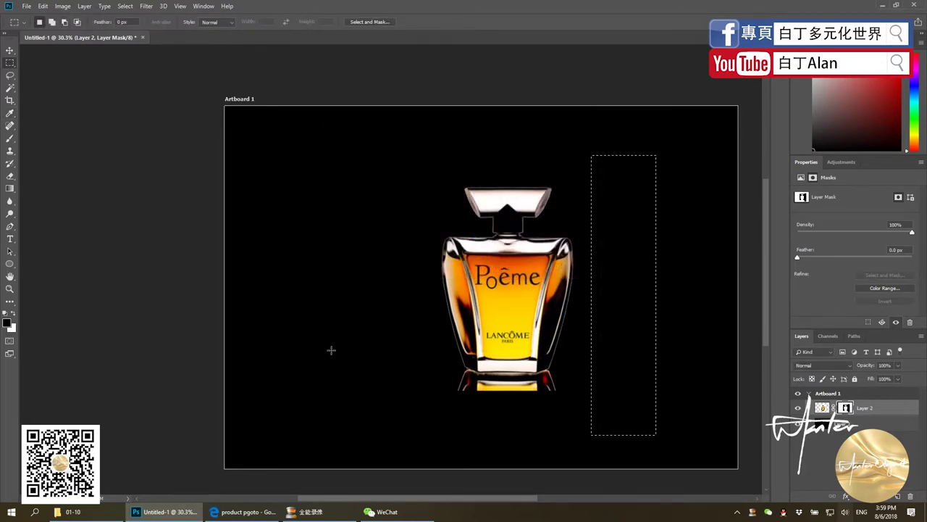
left_click(299, 366)
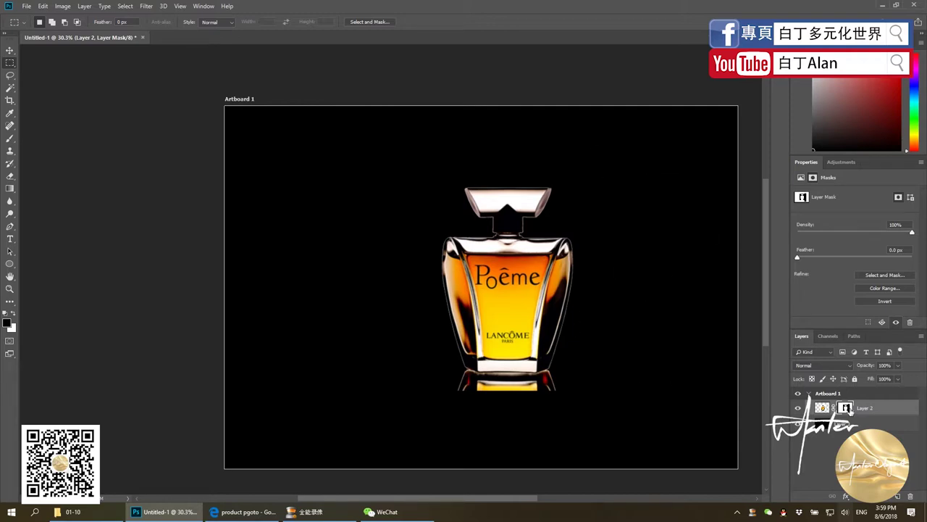
- Check the Layer 2 mask options and draw selections over the artboard with edges hidden
right_click(846, 408)
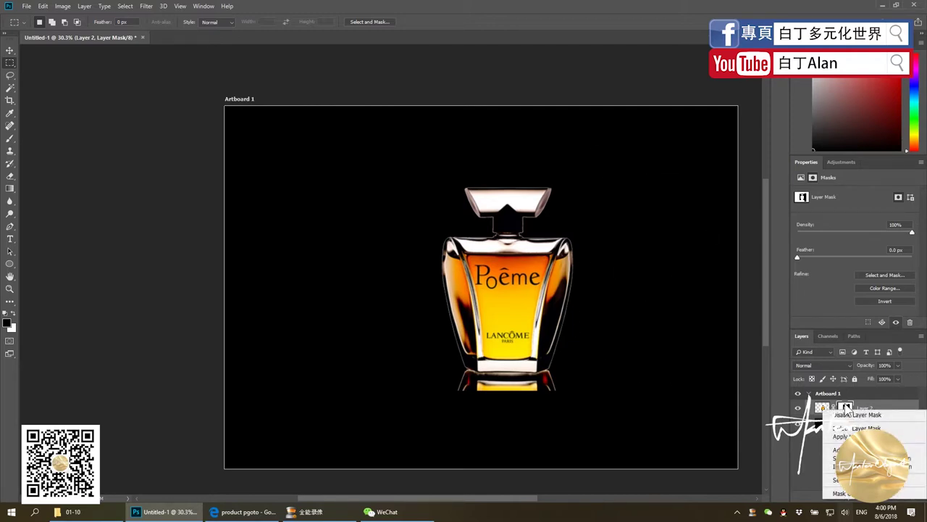
left_click(583, 128)
left_click_drag(595, 88, 755, 484)
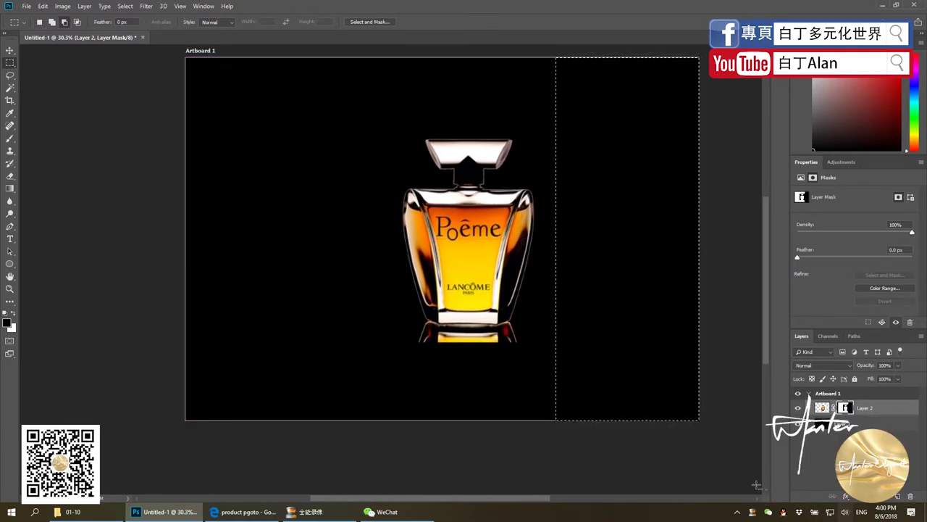
scroll(717, 503, "down", 1)
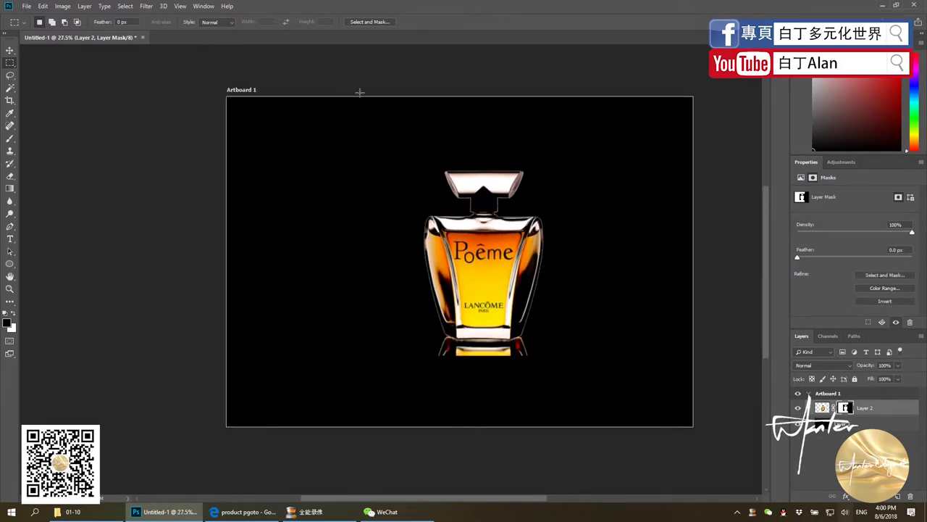
left_click_drag(209, 68, 703, 163)
key("ctrl+h")
left_click_drag(222, 55, 409, 448)
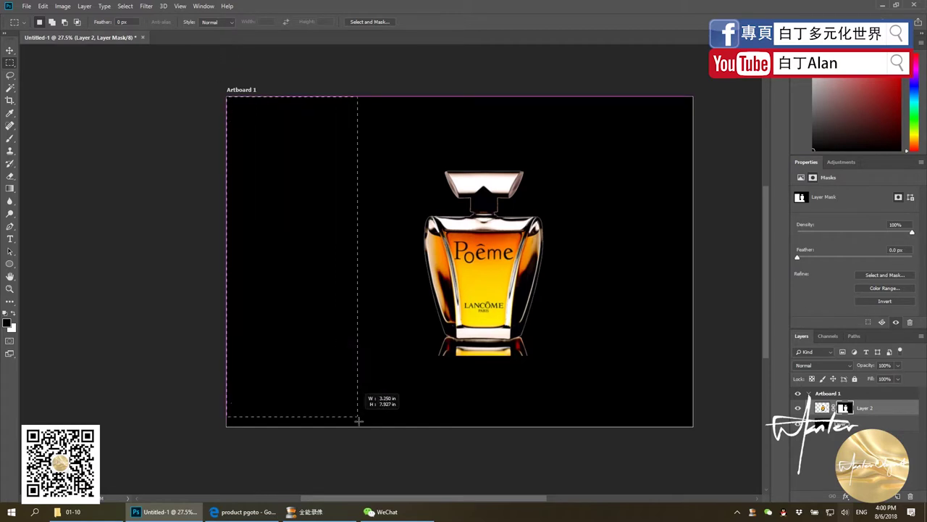
scroll(420, 427, "down", 2)
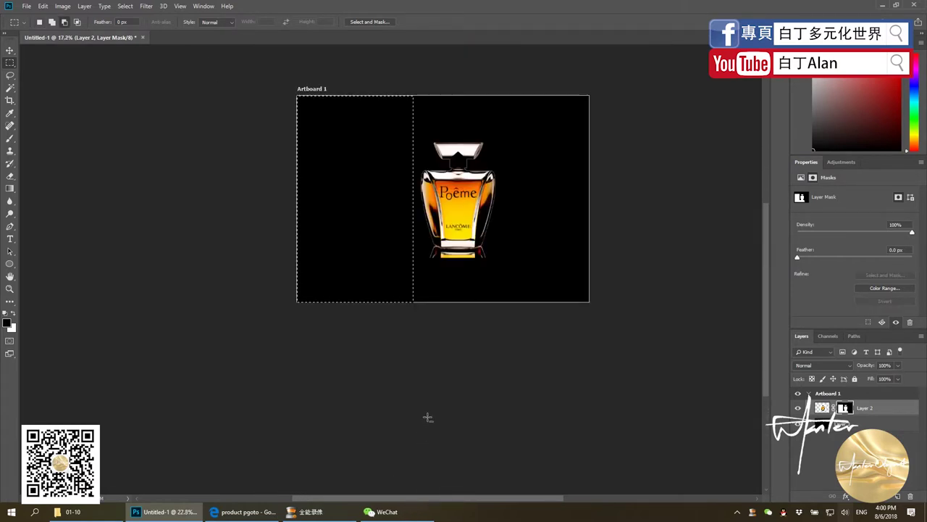
scroll(446, 366, "up", 1)
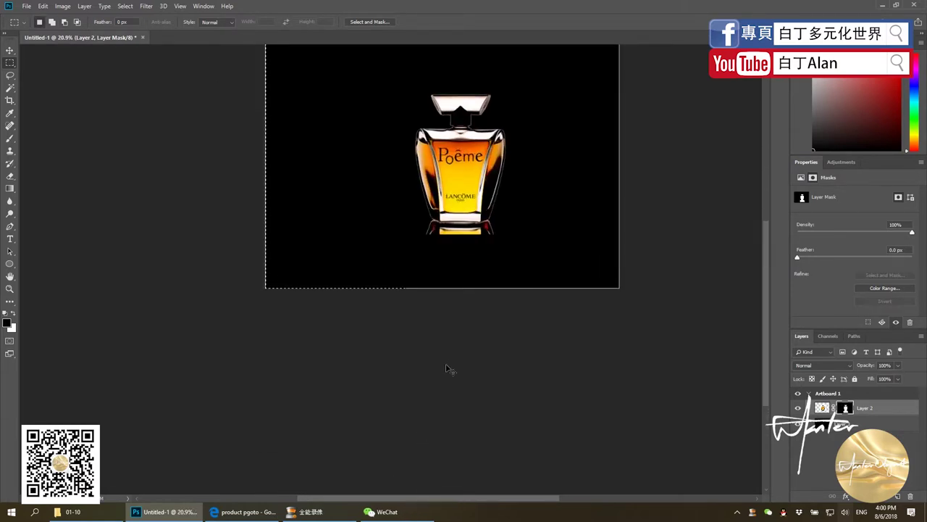
- Deselect, select a strip along the artboard's bottom, and zoom to inspect the mask edges
key("ctrl+d")
scroll(471, 368, "down", 1)
scroll(476, 268, "up", 1)
left_click_drag(588, 304, 277, 305)
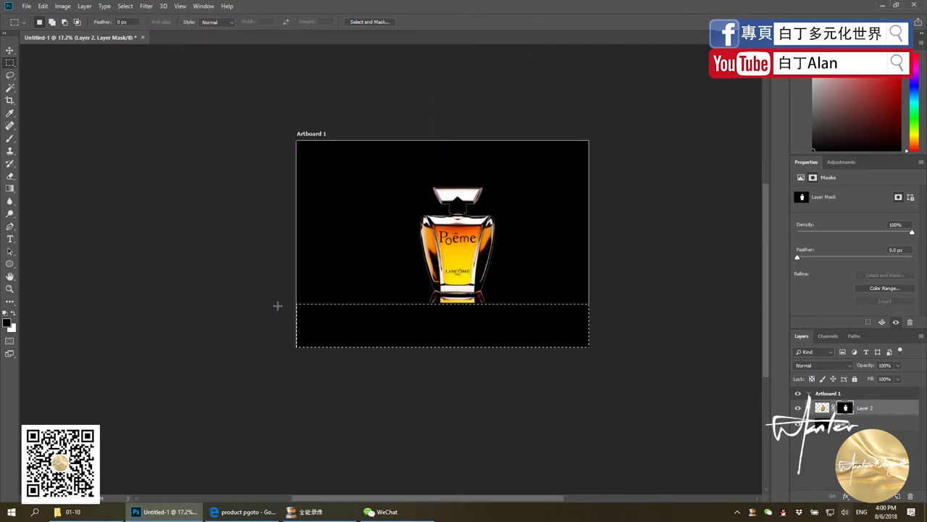
scroll(507, 286, "up", 1)
scroll(507, 287, "up", 2)
scroll(507, 287, "up", 2)
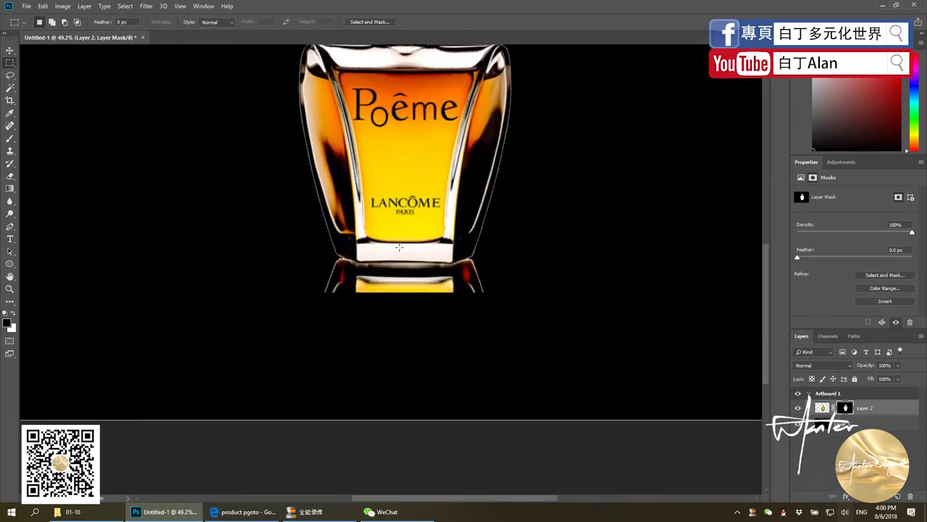
scroll(514, 312, "up", 2)
scroll(534, 379, "down", 3)
scroll(533, 379, "down", 3)
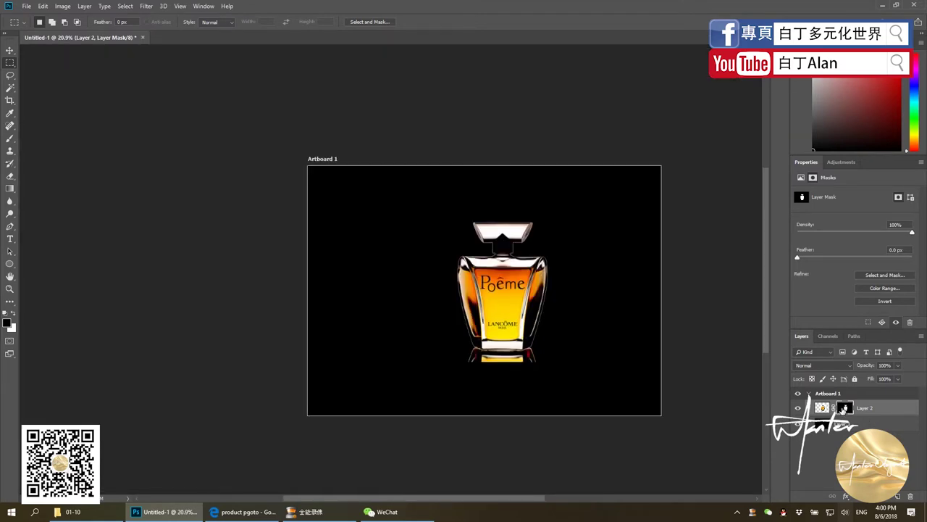
- Move the bottle lower, then back up to the artboard's centre
key("v")
left_click_drag(537, 254, 491, 317)
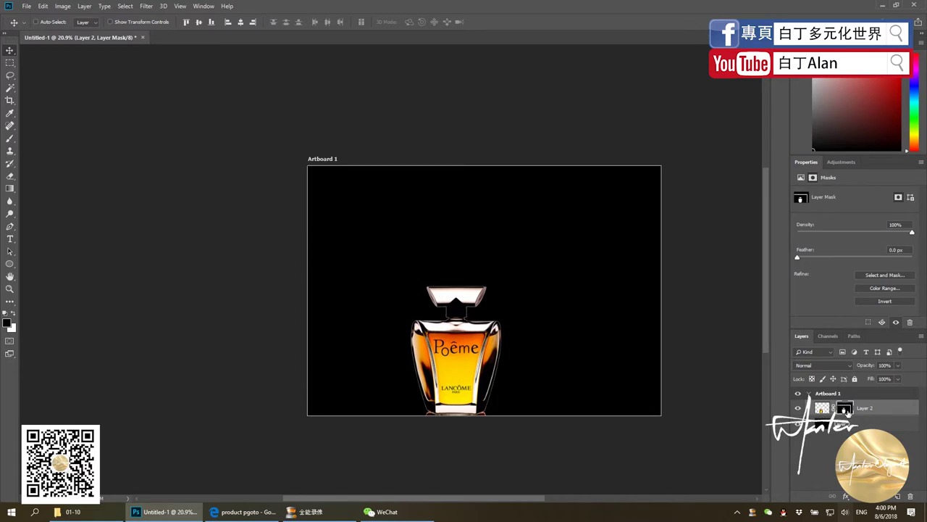
left_click_drag(518, 328, 566, 257)
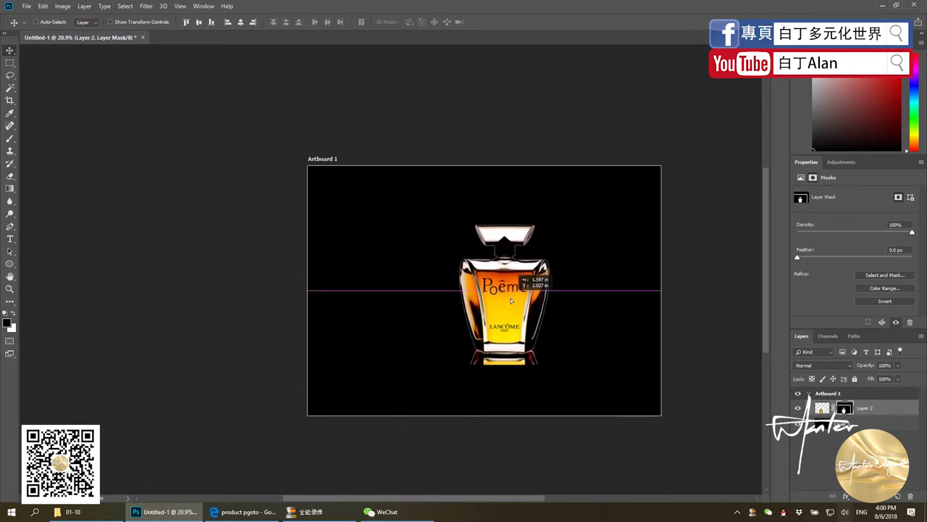
scroll(534, 393, "up", 3)
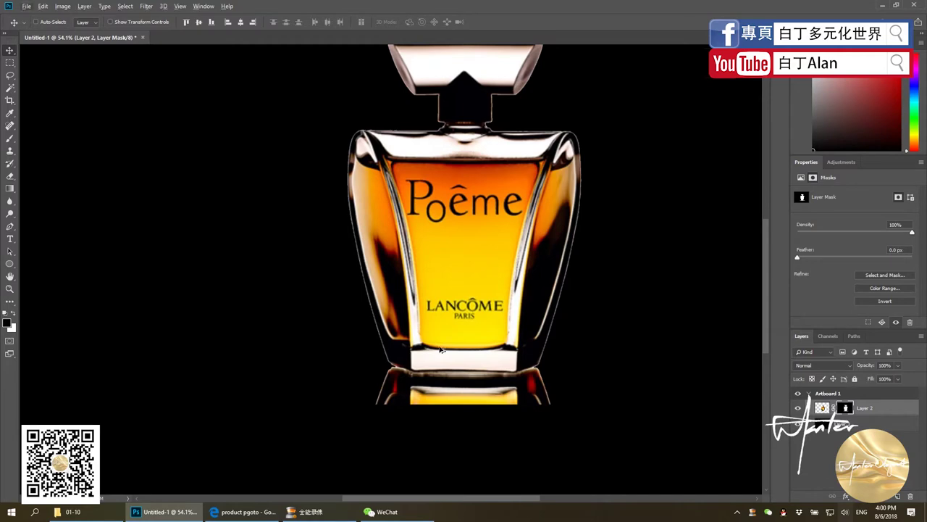
- Trace a Pen path along the bottle's base and around its reflection
key("p")
scroll(556, 395, "up", 3)
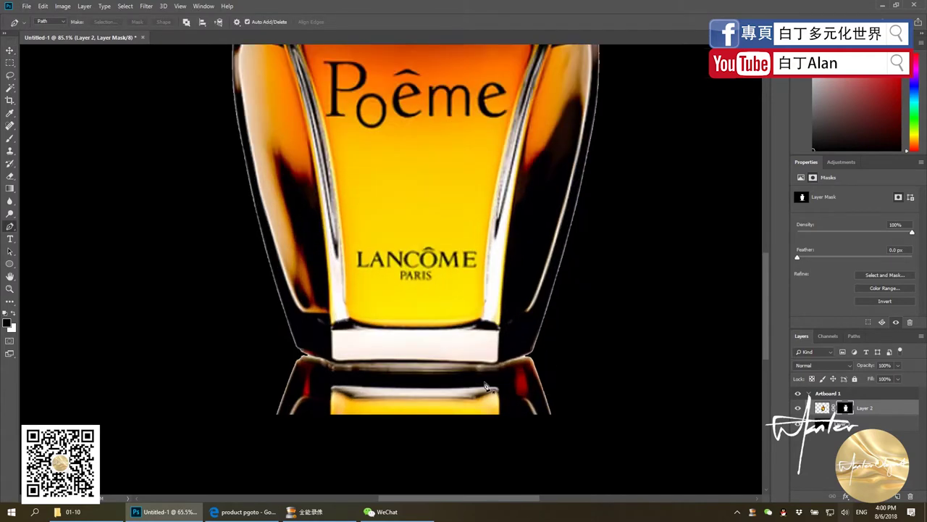
left_click(185, 337)
left_click(212, 338)
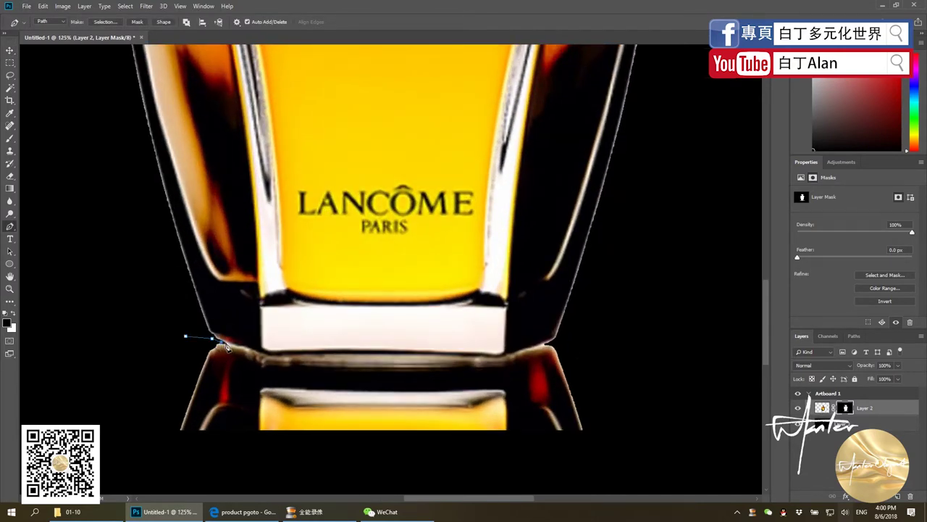
left_click_drag(269, 352, 285, 354)
left_click_drag(485, 357, 499, 360)
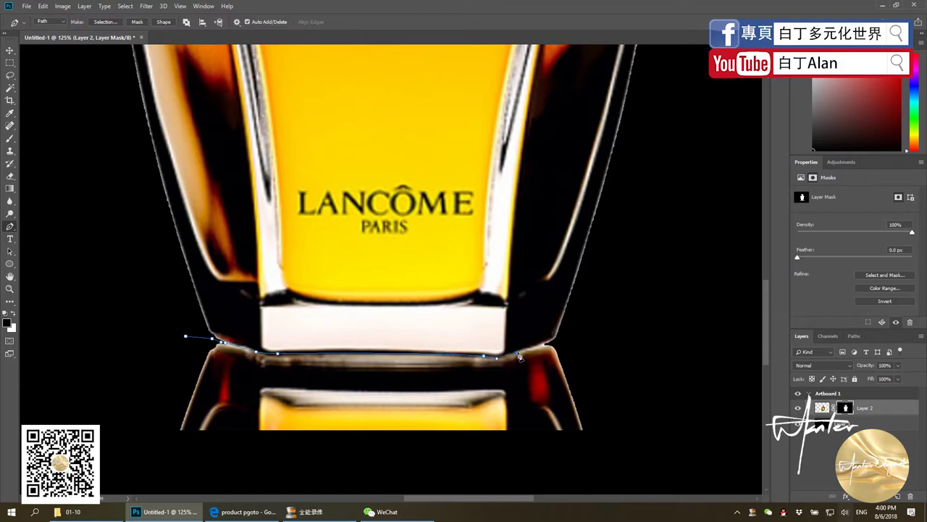
left_click(611, 344)
scroll(611, 344, "down", 5)
left_click(644, 432)
left_click_drag(328, 420, 329, 401)
left_click(326, 361)
- Convert the path to a selection, fill the mask black to hide the reflection, and fit the view
key("ctrl+Return")
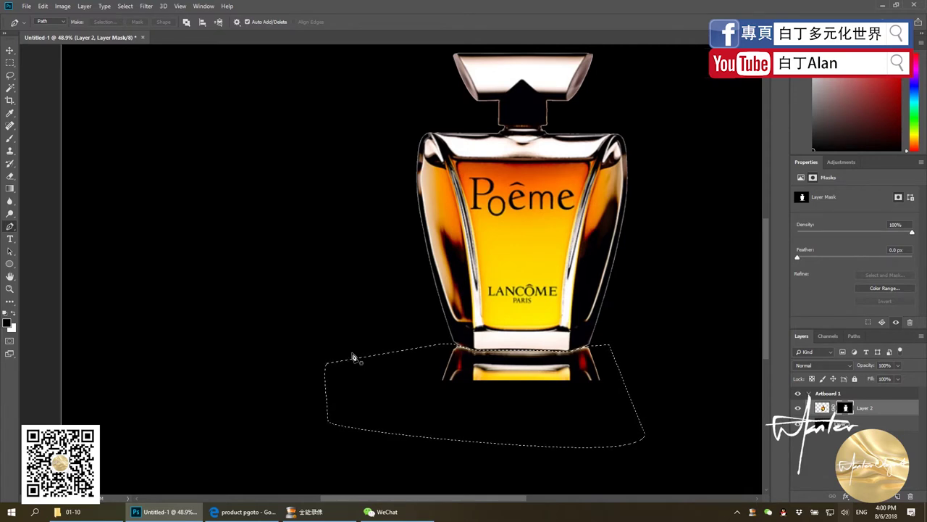
key("alt+BackSpace")
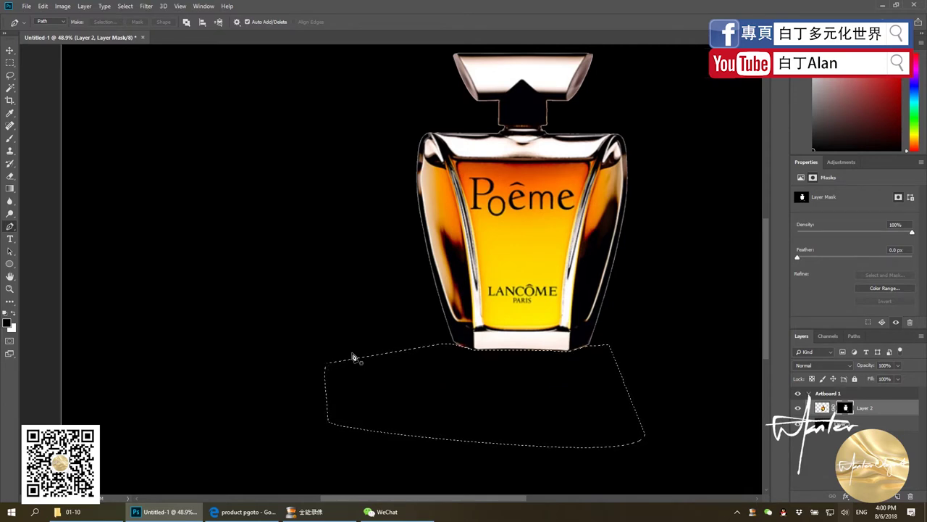
key("ctrl+d")
key("ctrl+0")
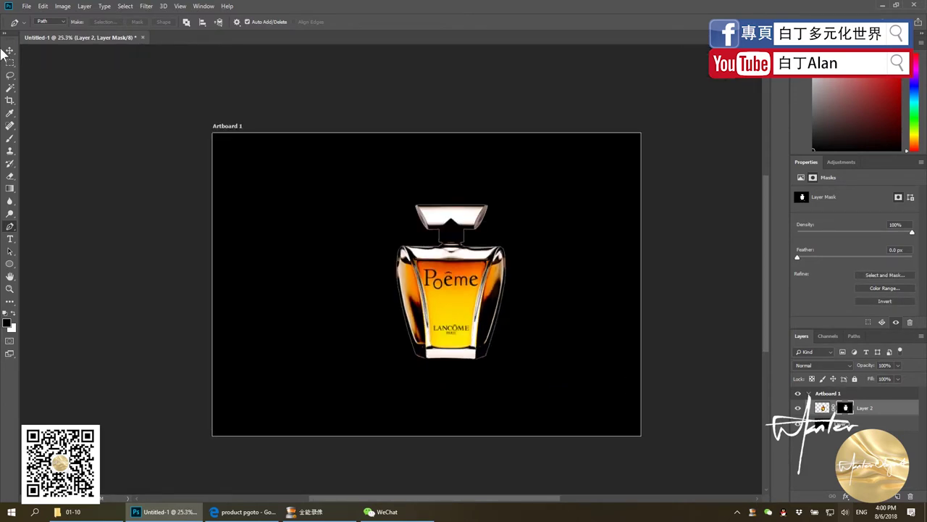
- Add a new white-filled layer under the bottle on Artboard 1
key("v")
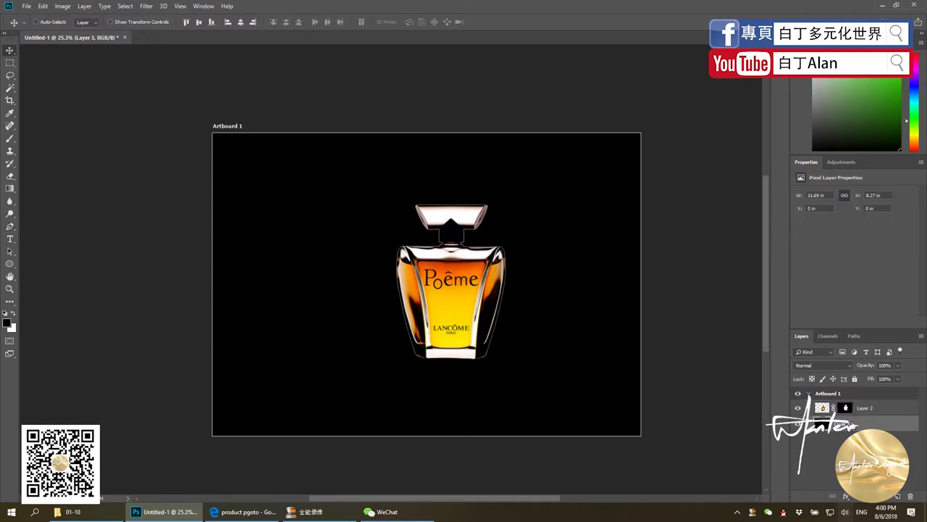
left_click(828, 393)
key("c")
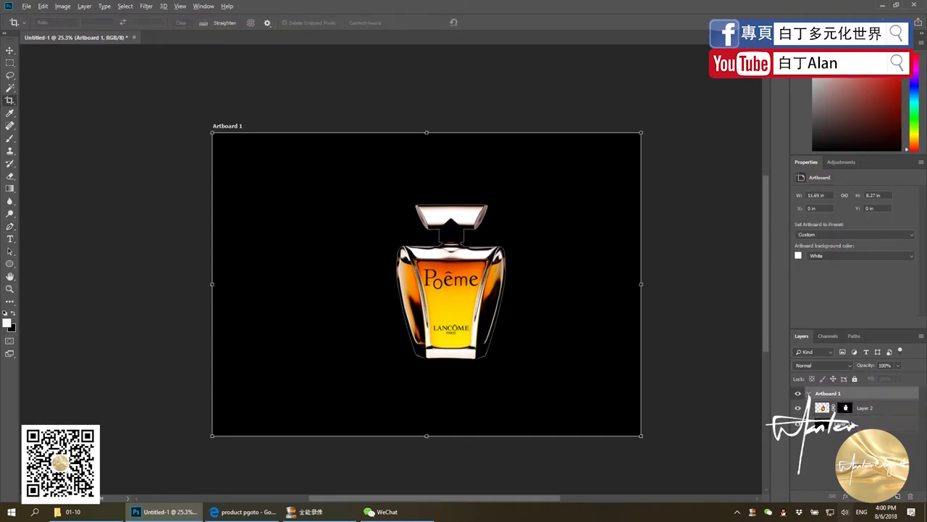
key("ctrl+shift+alt+n")
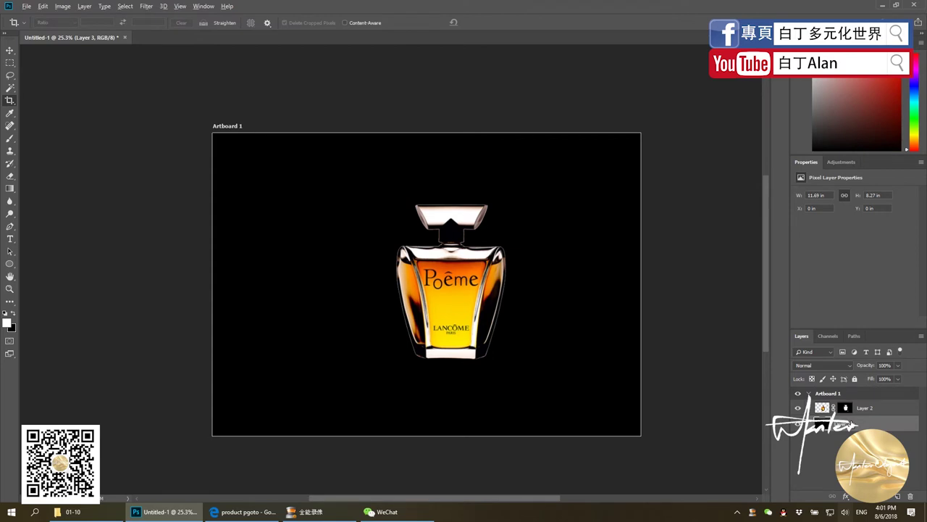
key("alt+BackSpace")
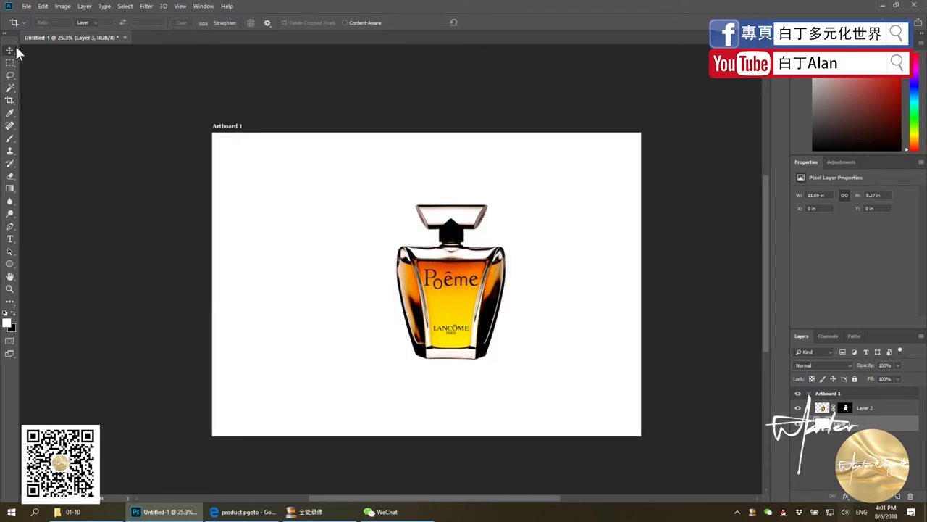
- Move the bottle up, slightly left of the artboard's centre
left_click(10, 50)
left_click_drag(410, 296, 325, 246)
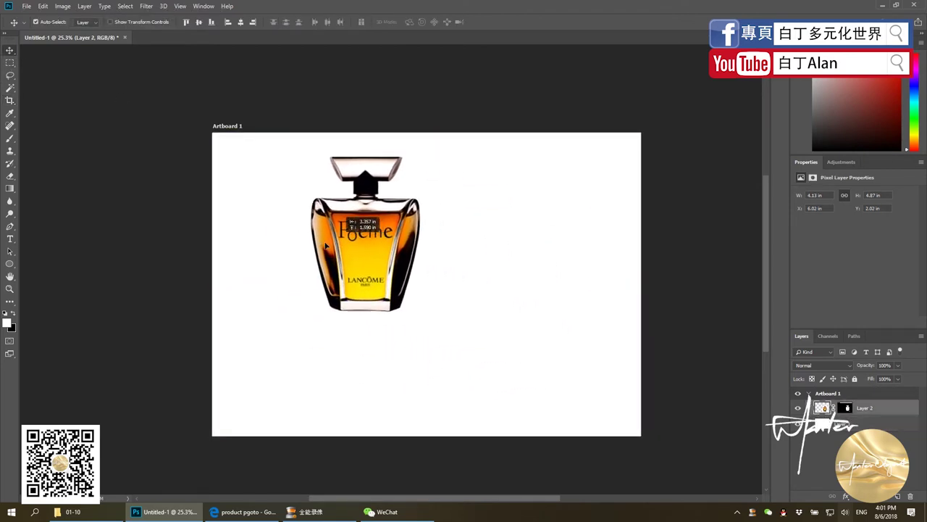
left_click_drag(325, 246, 358, 248)
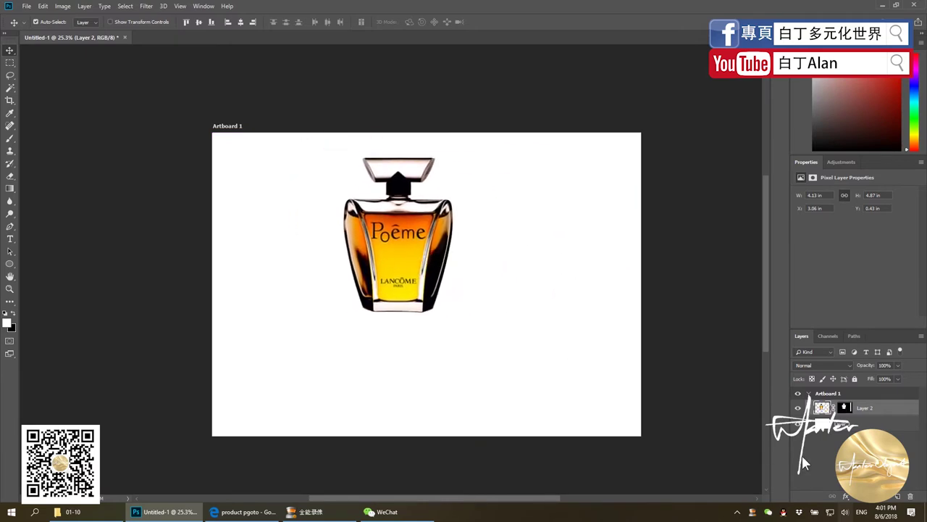
- Duplicate the bottle layer and merge the copy with a new empty layer
key("ctrl+j")
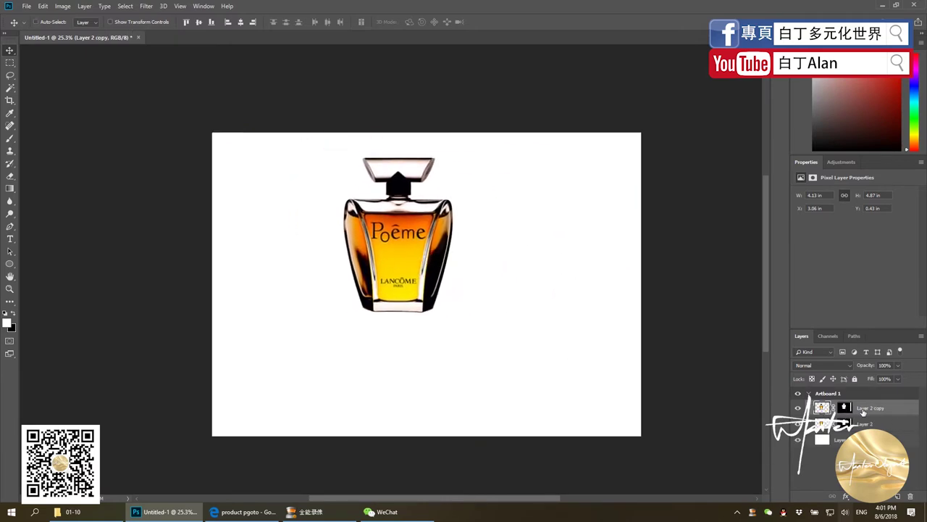
left_click(898, 497)
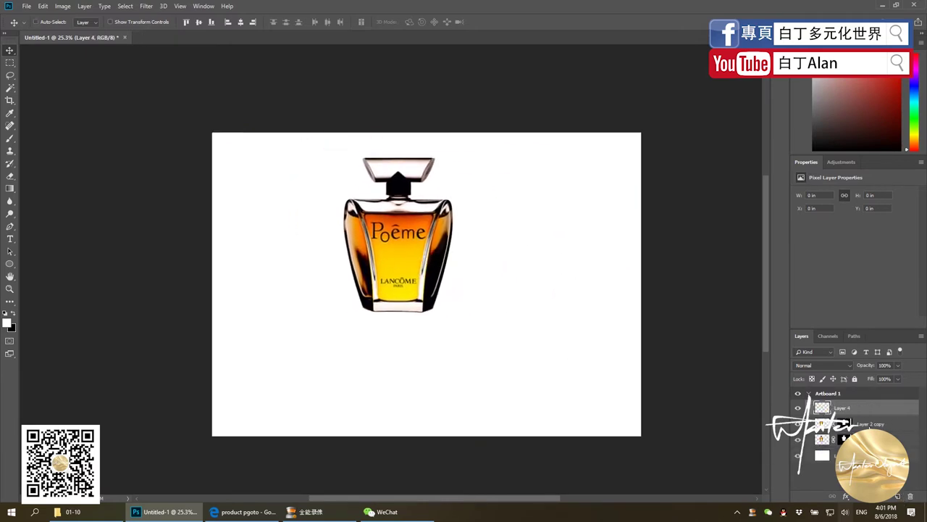
left_click(873, 426)
left_click(873, 409, "shift")
right_click(873, 409)
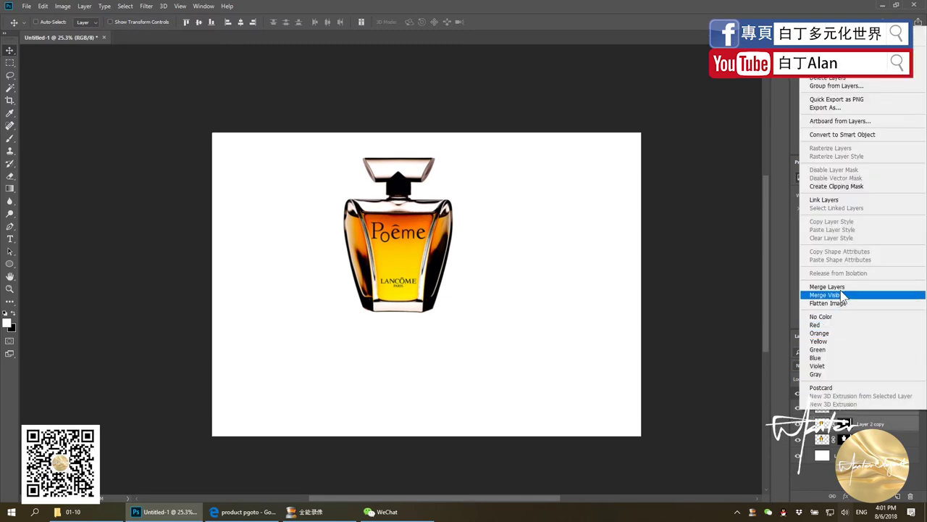
left_click(833, 295)
- Place the copy beside and behind the original, delete it, and nudge the bottle lower
left_click_drag(531, 266, 570, 316)
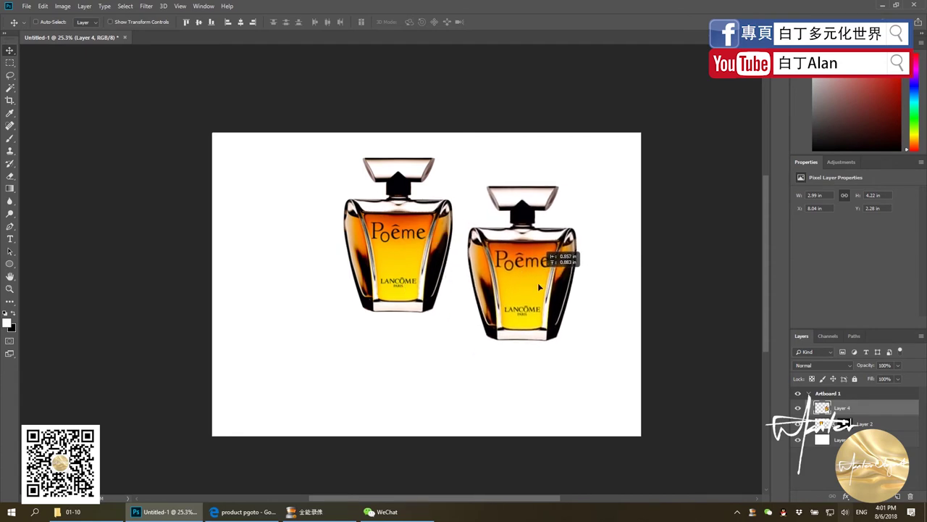
left_click_drag(570, 316, 538, 293)
left_click_drag(849, 423, 844, 426)
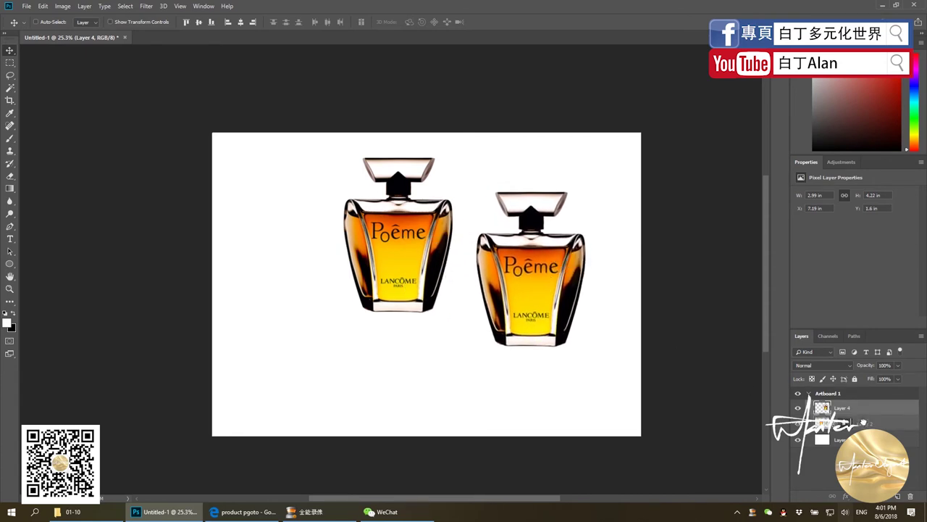
mouse_move(568, 298)
left_mouse_down()
mouse_move(424, 251)
mouse_move(511, 268)
left_mouse_up()
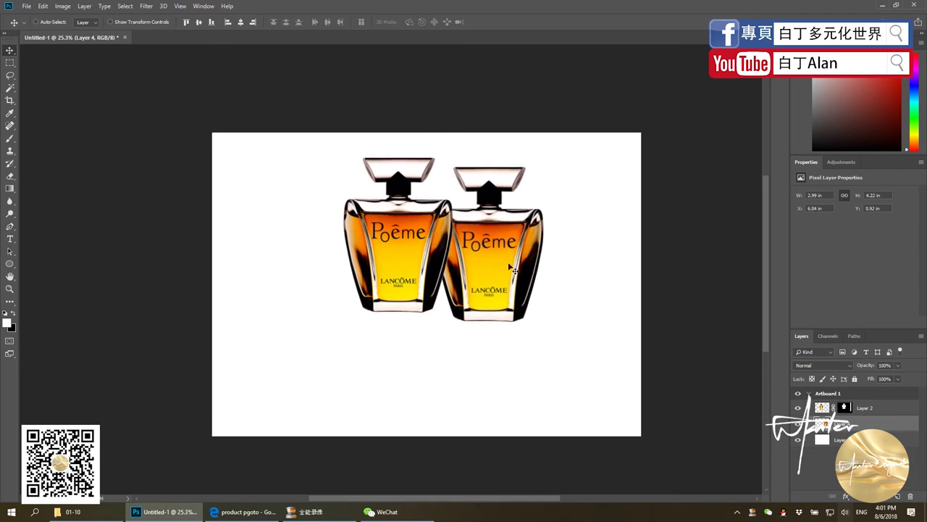
key("Delete")
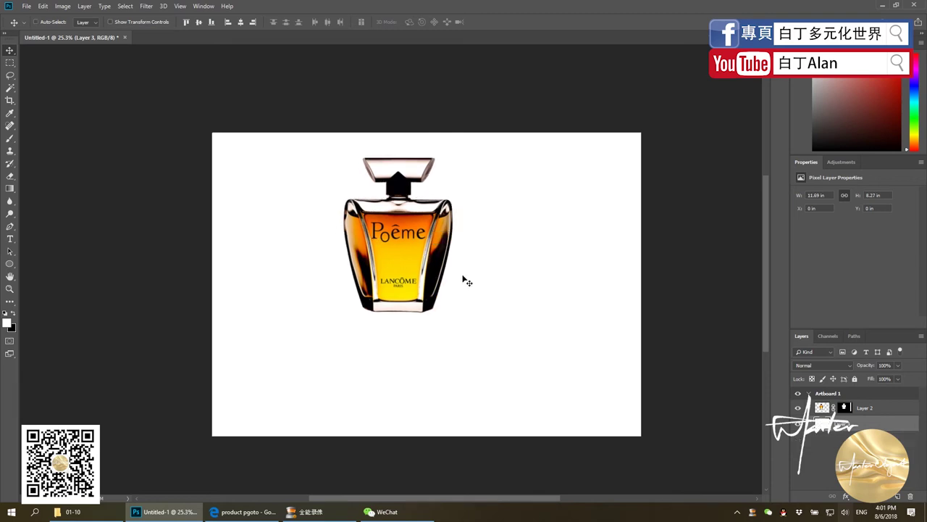
left_click_drag(420, 269, 411, 291)
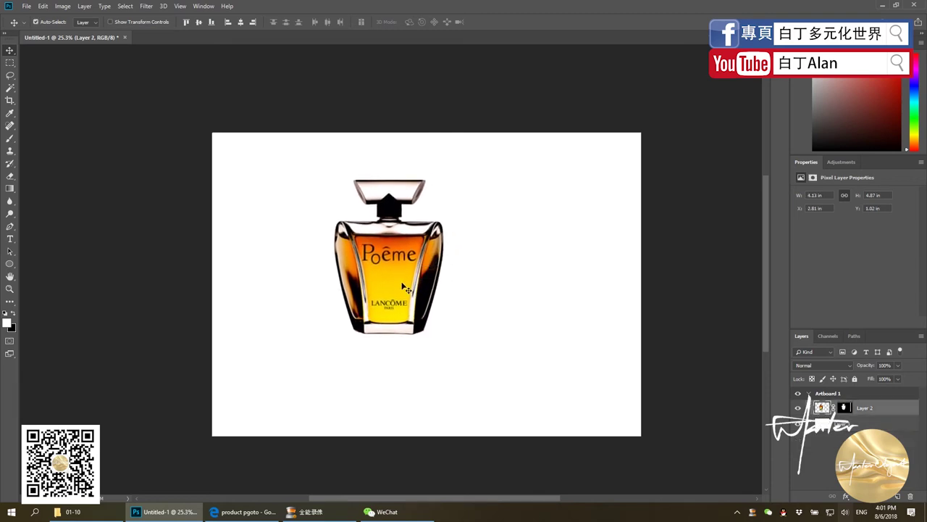